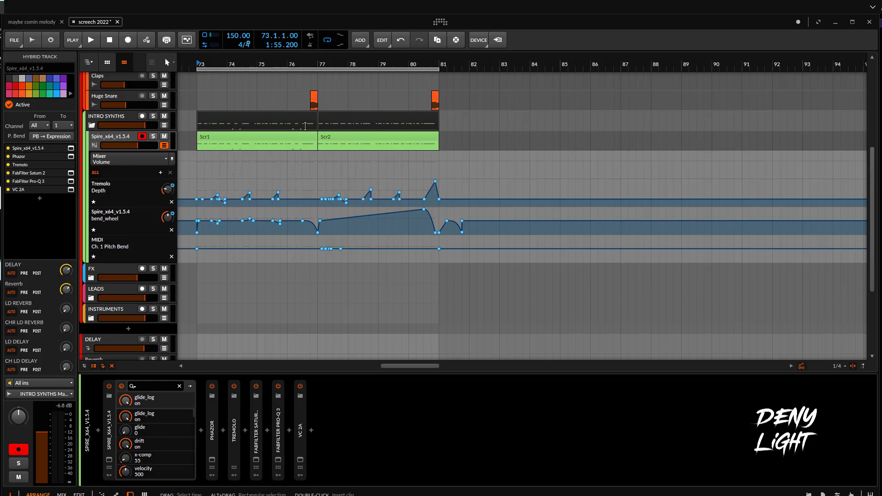
Step: Examine the Scr1 and Scr2 clips and the Spire track's Tremolo Depth, bend_wheel and pitch bend automation between bars 73 and 81
scroll(286, 198, down, 2)
scroll(266, 202, up, 3)
scroll(265, 204, up, 3)
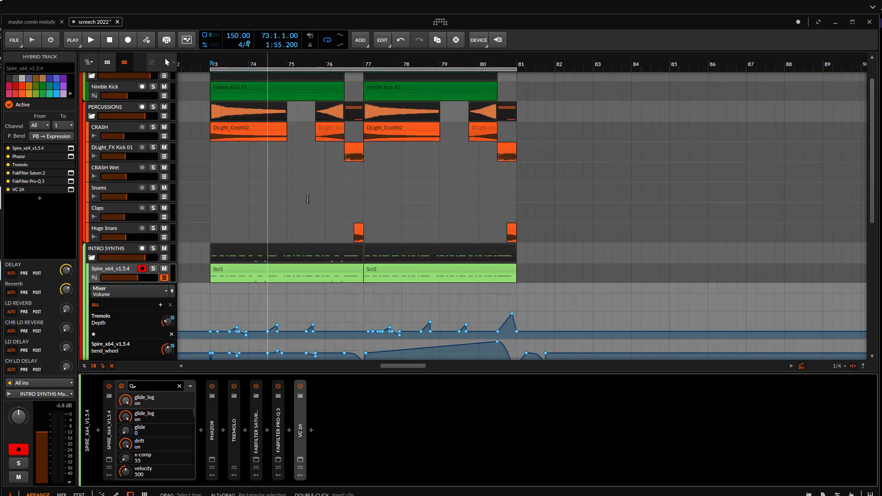
scroll(267, 185, down, 3)
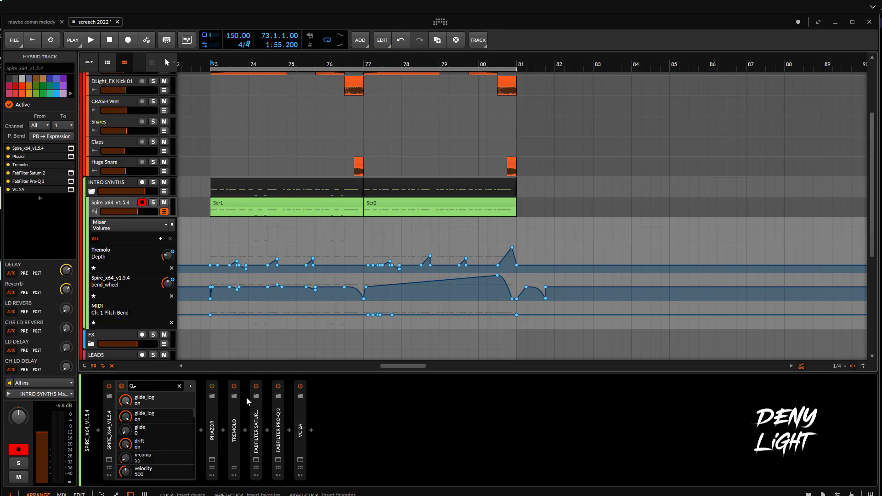
scroll(259, 186, down, 1)
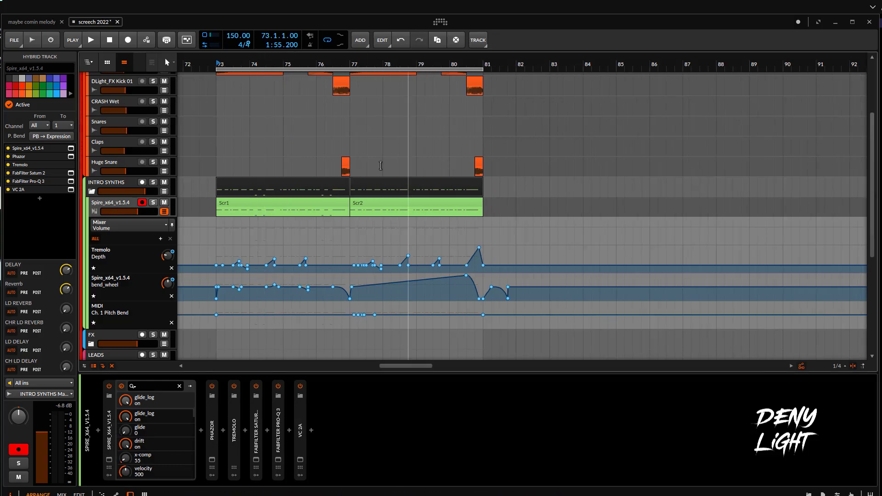
scroll(263, 230, up, 1)
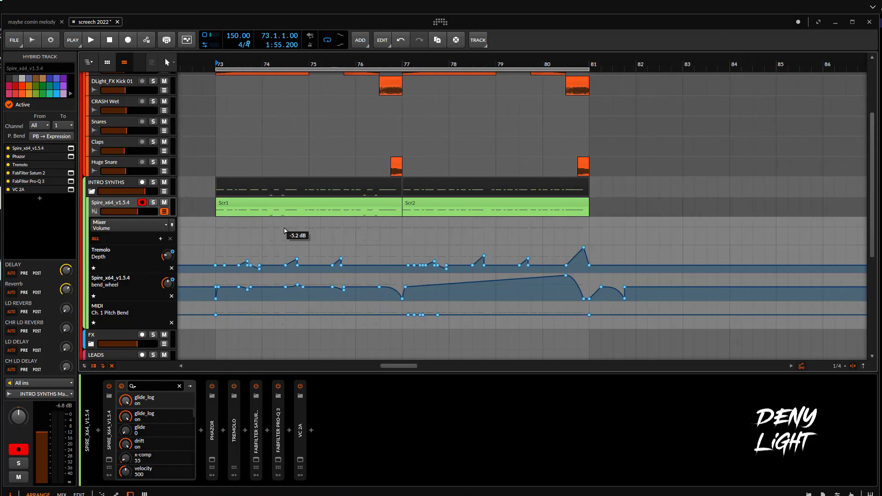
scroll(295, 230, up, 2)
scroll(272, 229, down, 2)
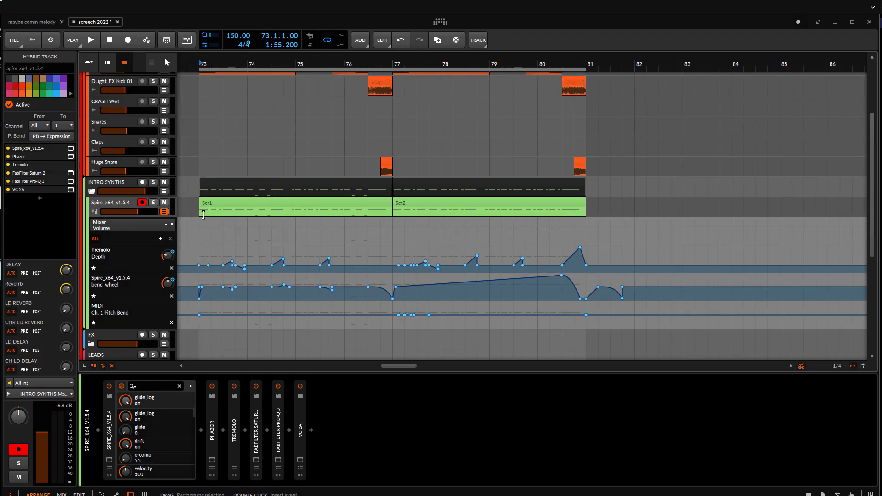
click(204, 215)
scroll(235, 218, up, 2)
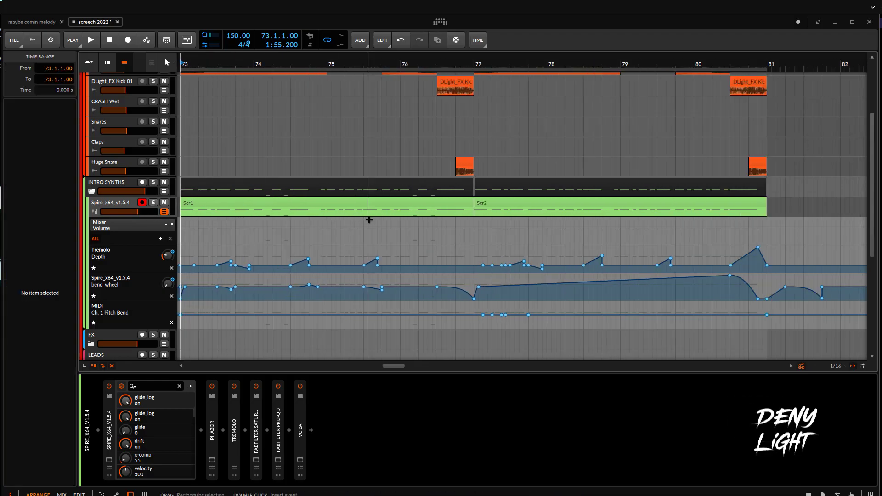
scroll(369, 220, down, 2)
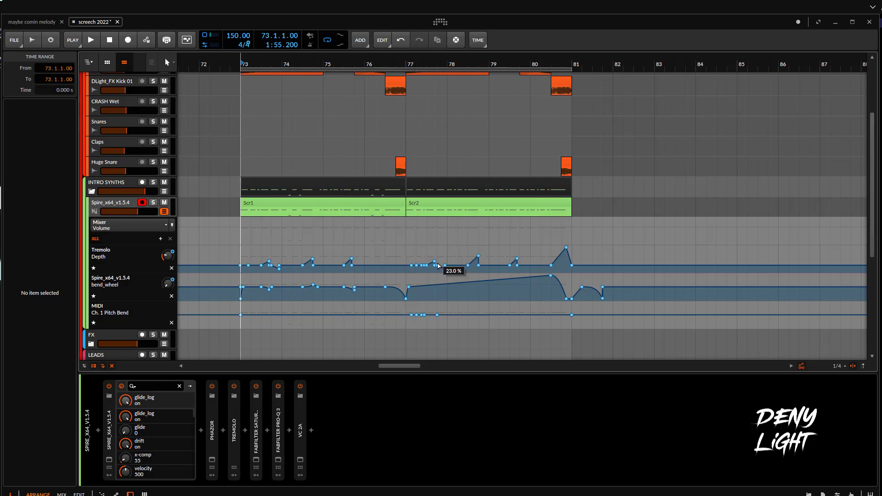
scroll(428, 239, down, 3)
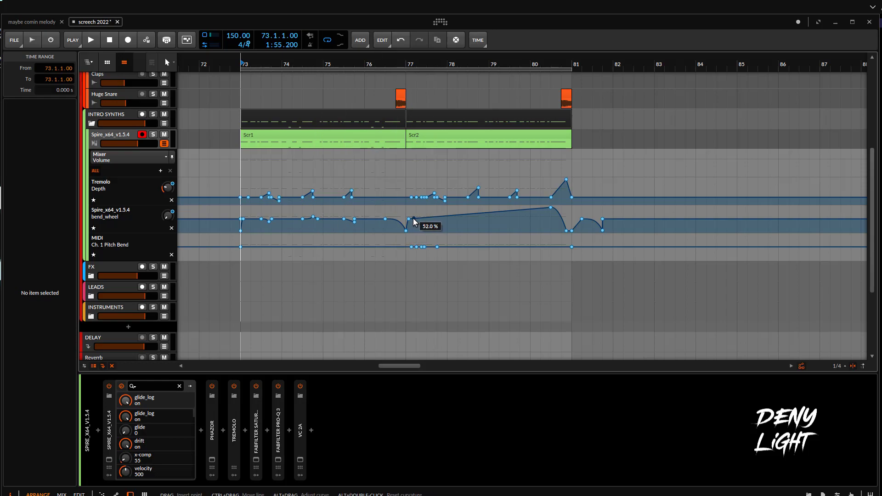
scroll(326, 161, up, 5)
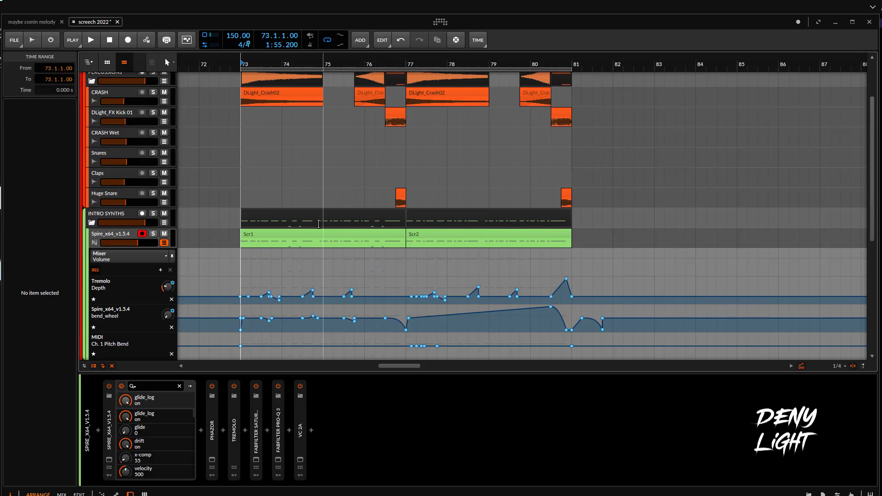
scroll(321, 184, down, 1)
scroll(481, 184, down, 5)
scroll(327, 183, up, 5)
scroll(322, 184, up, 4)
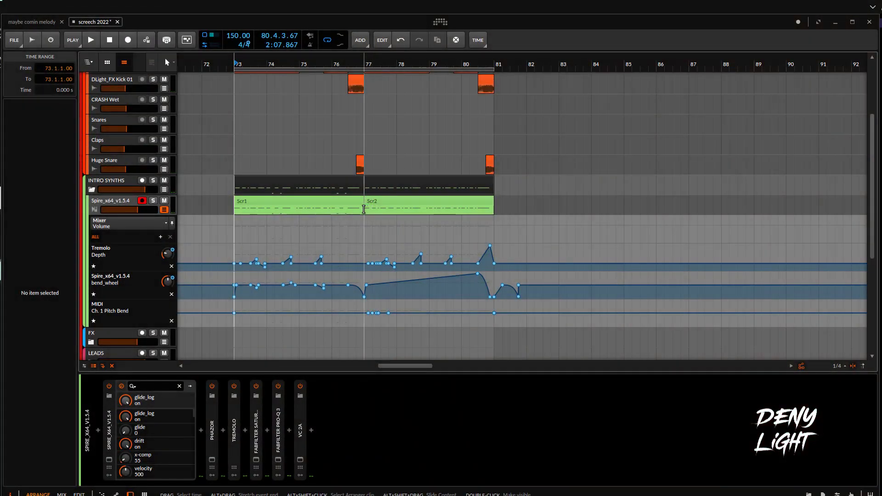
Step: Solo the Spire_x64_v1.5.4 track and set the play position to the start of the Scr1 clip at bar 73
click(363, 210)
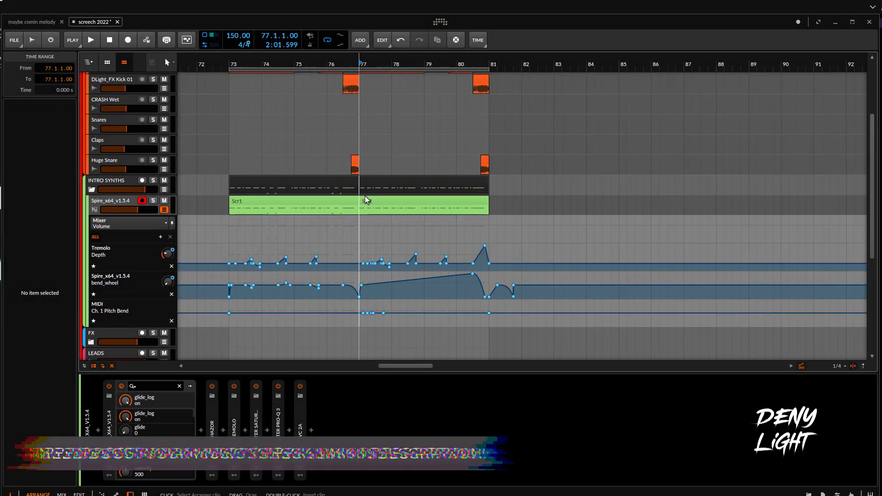
drag(360, 208, 489, 209)
click(154, 202)
click(229, 208)
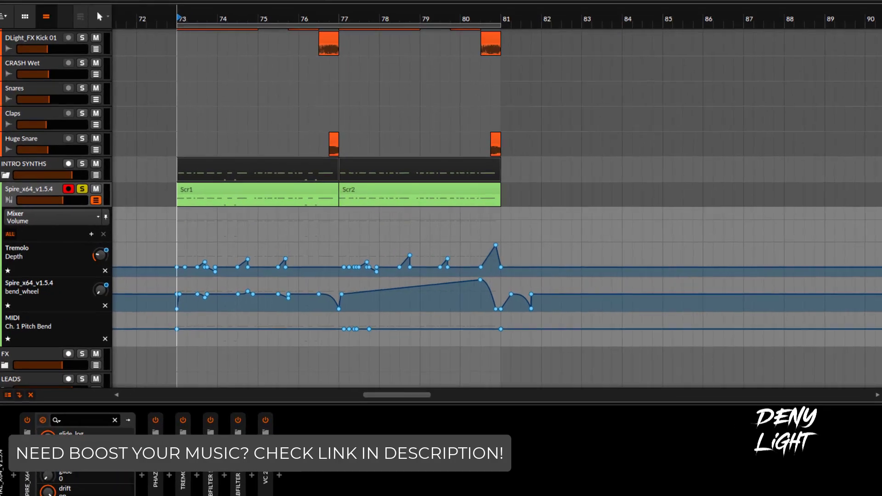
Step: In the Spire plugin of the soloed track, reset the ENV1 amount and velocity knobs to 500 and switch to ENV2
click(108, 463)
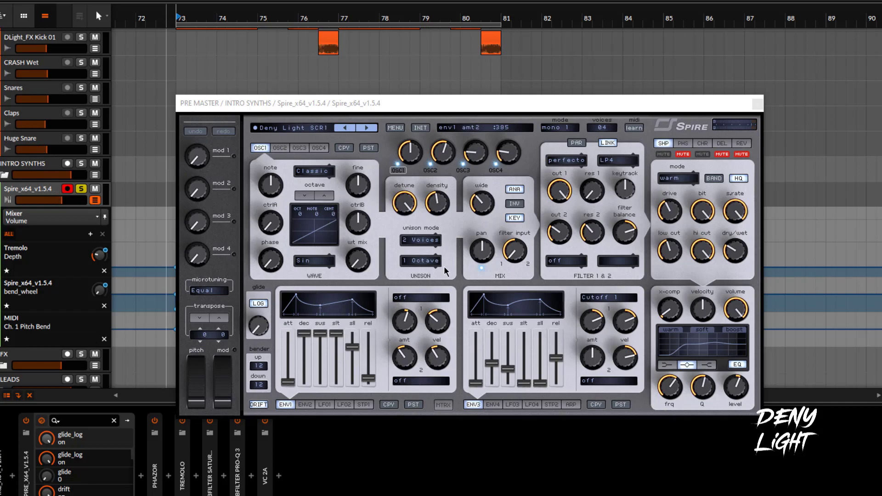
double_click(406, 358)
double_click(439, 356)
double_click(437, 321)
double_click(403, 326)
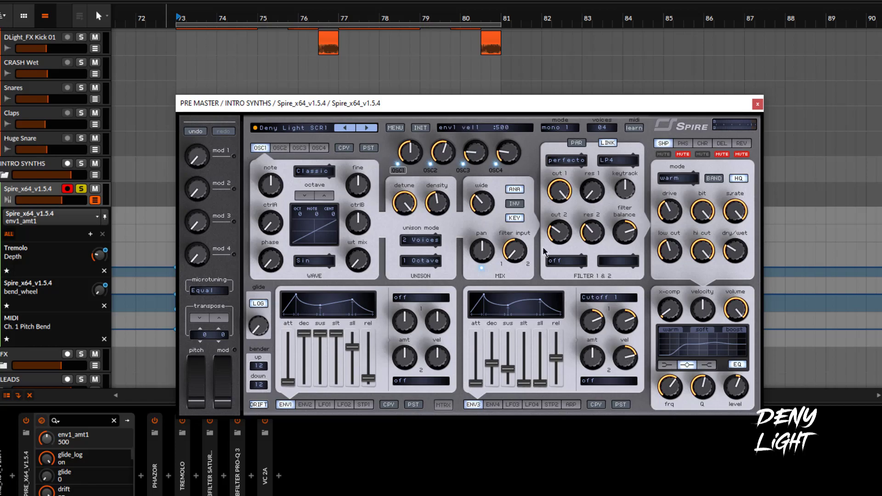
double_click(563, 192)
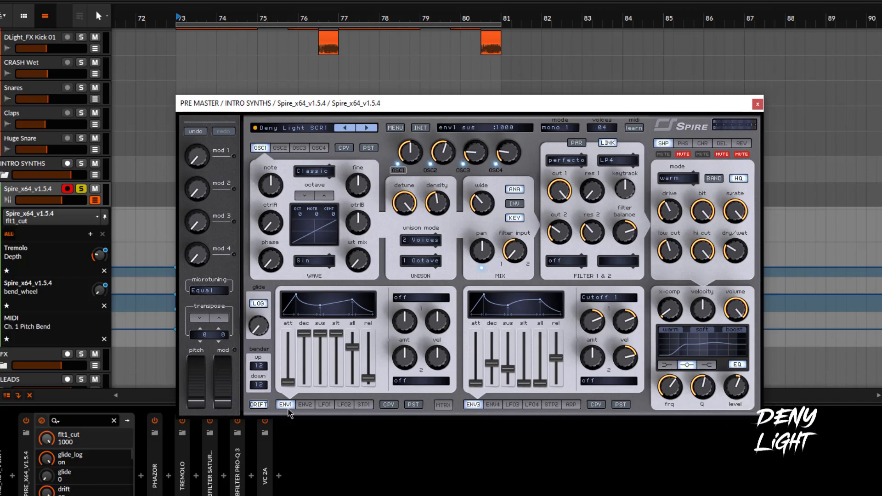
click(305, 405)
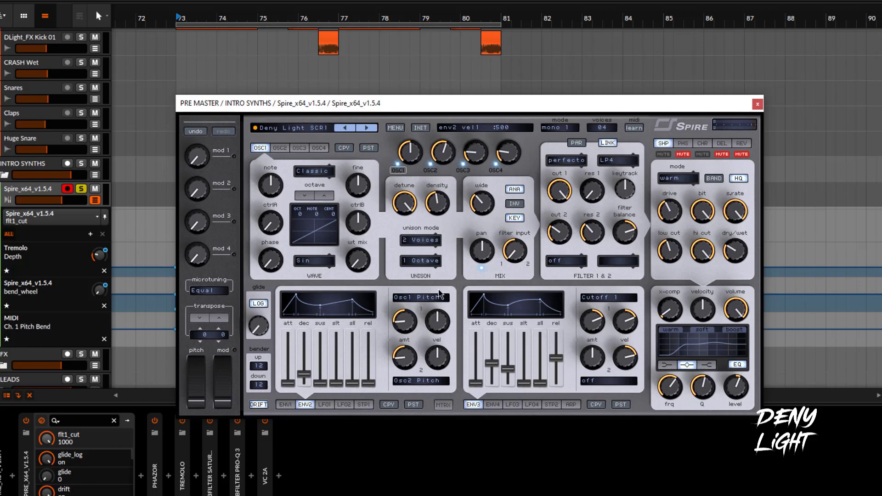
Step: Try ENV2's Osc1 Pitch and Osc2 Pitch amounts at the default 500 and play the part
click(408, 327)
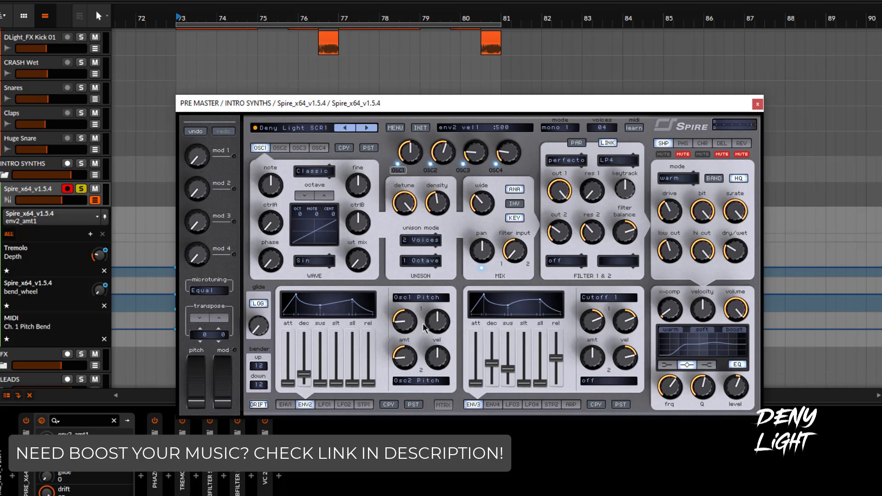
double_click(413, 361)
key(space)
key(space)
key(space)
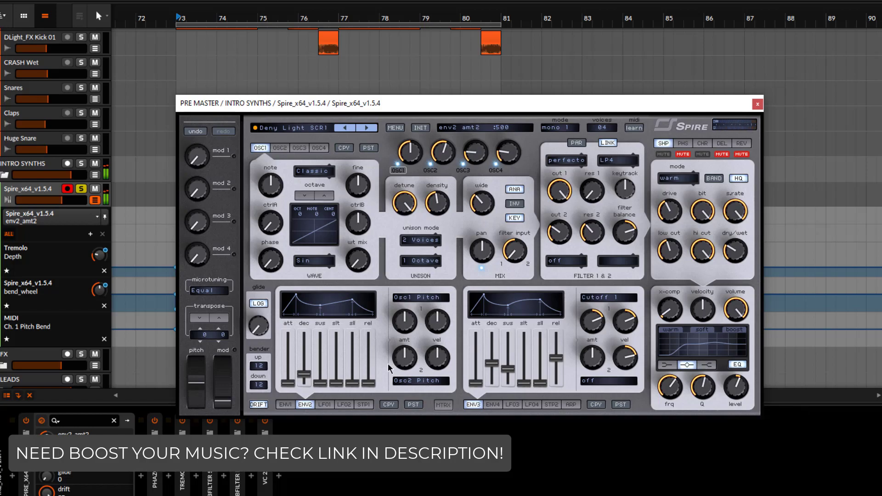
Step: Try raising ENV2's Osc1 Pitch amount to about 865 and its Osc2 Pitch amount to 855, and play the part
drag(401, 322, 391, 382)
drag(408, 319, 418, 272)
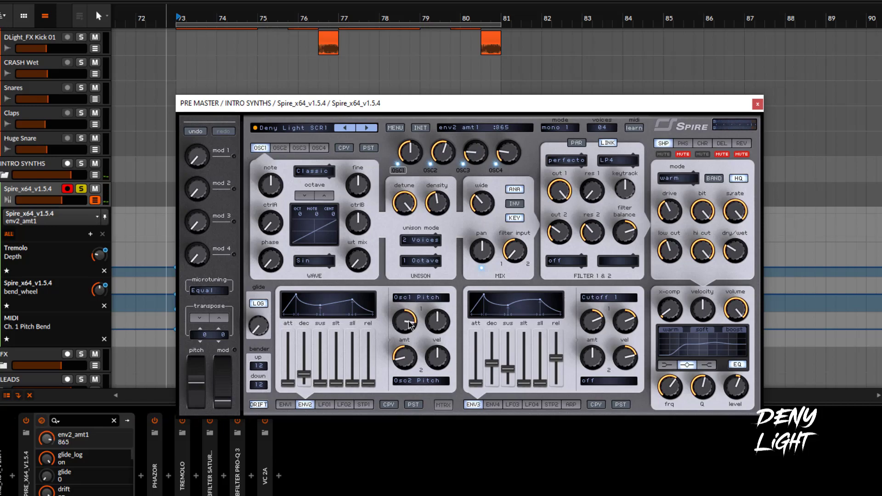
drag(410, 325, 412, 326)
drag(408, 357, 407, 341)
click(405, 357)
key(space)
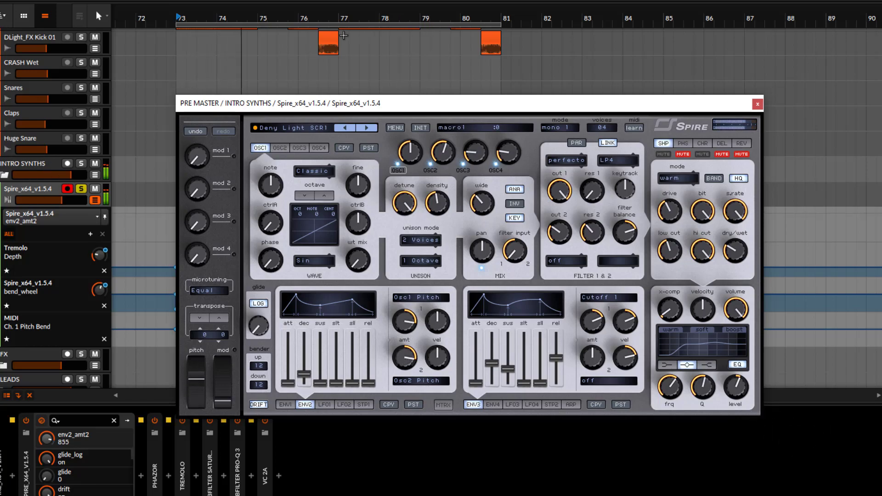
Step: Play from bar 77, stop, and lower ENV2's Osc1 Pitch and Osc2 Pitch amounts to about 240
click(340, 17)
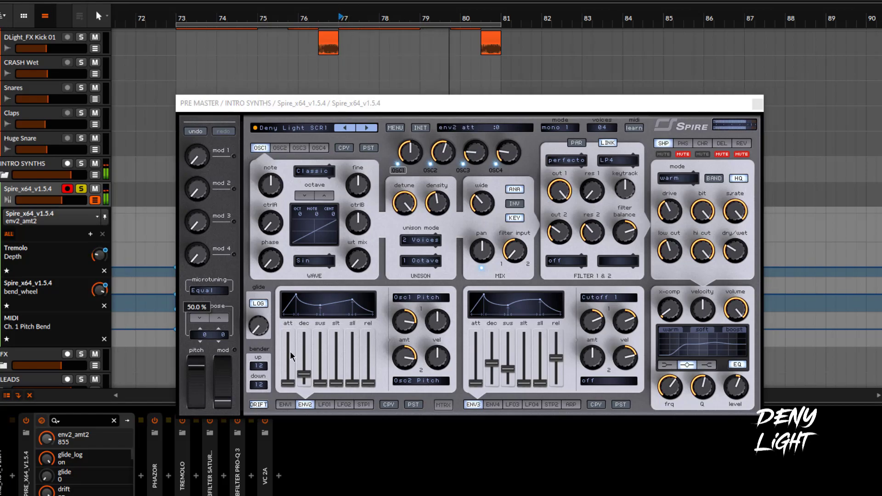
key(space)
drag(405, 321, 400, 389)
drag(406, 357, 383, 395)
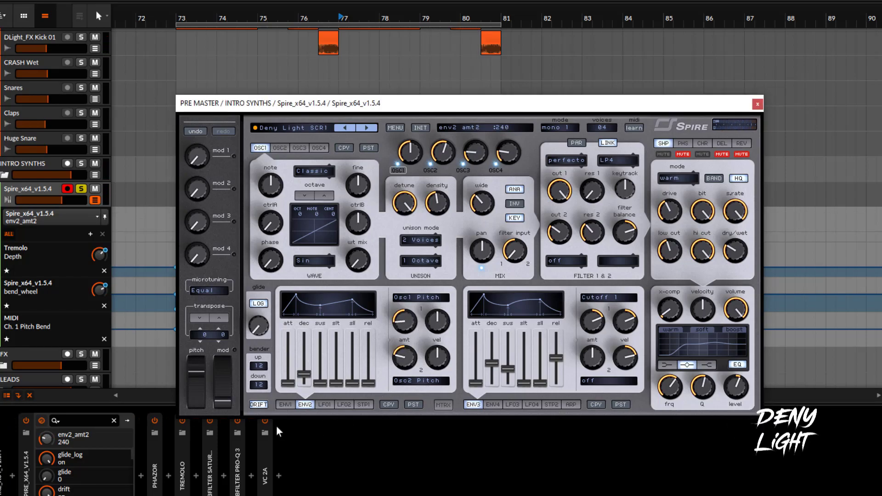
Step: Bypass the Phazor, Tremolo and VC 2A devices and play the synth without them
click(182, 421)
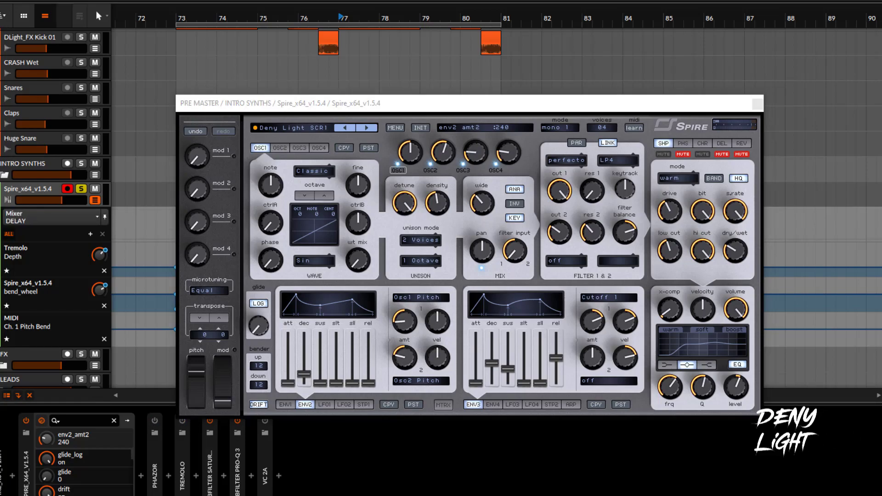
key(space)
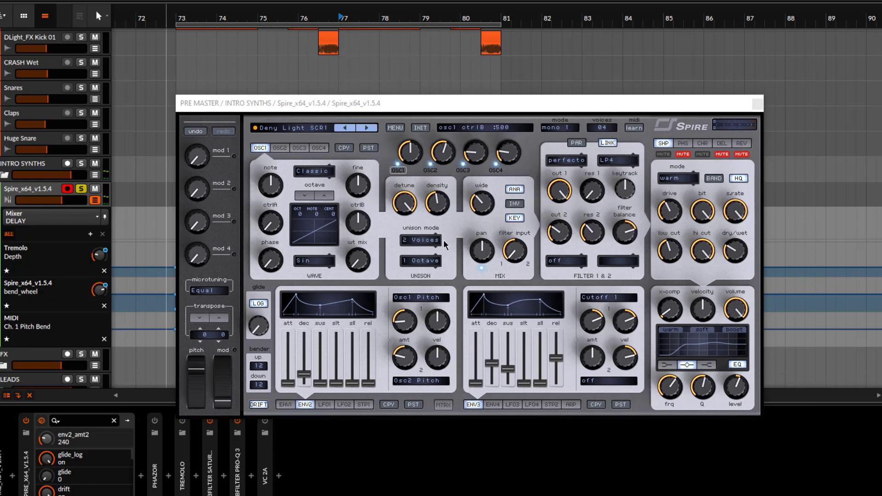
Step: Check the unison mode, width and mix level settings of OSC1 and OSC2
click(416, 241)
click(423, 227)
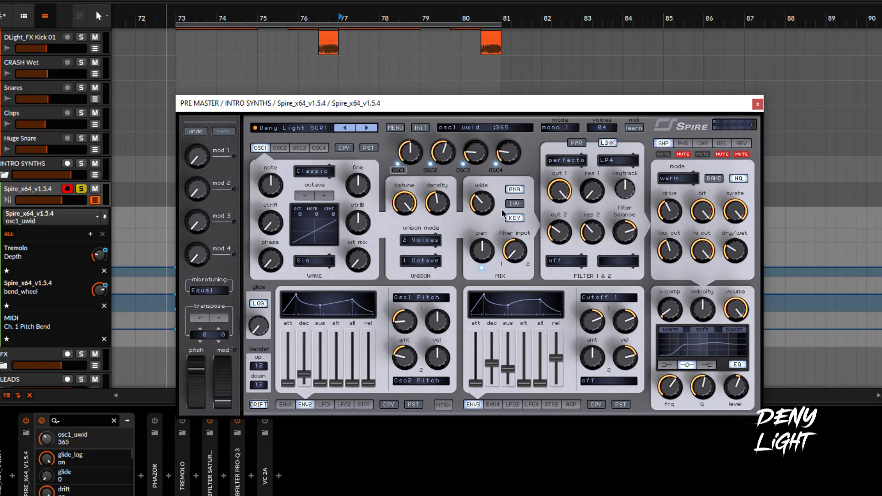
click(281, 148)
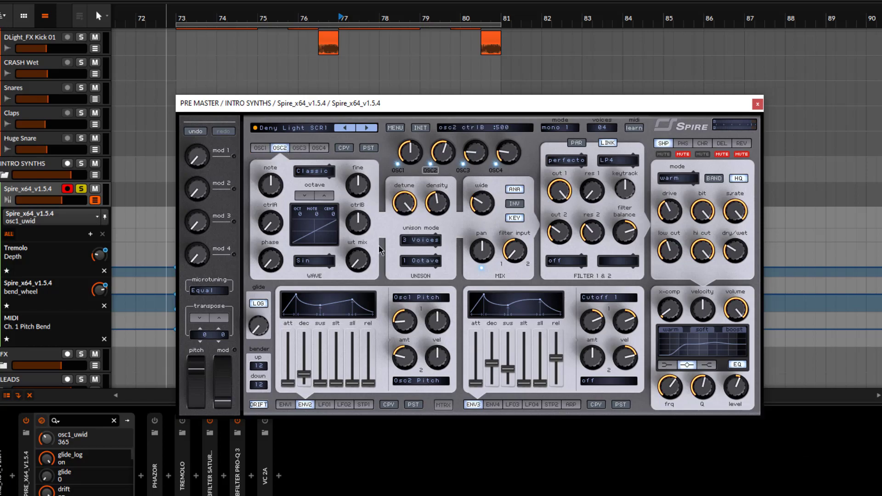
click(444, 151)
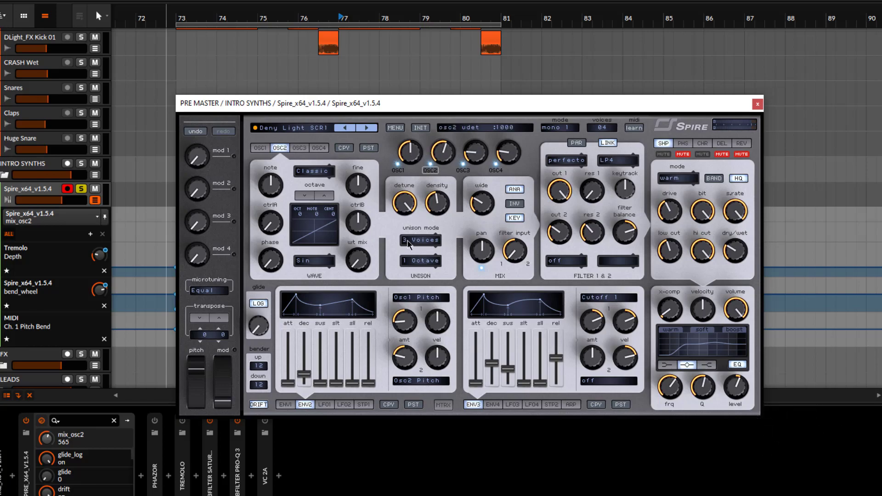
click(416, 240)
click(494, 228)
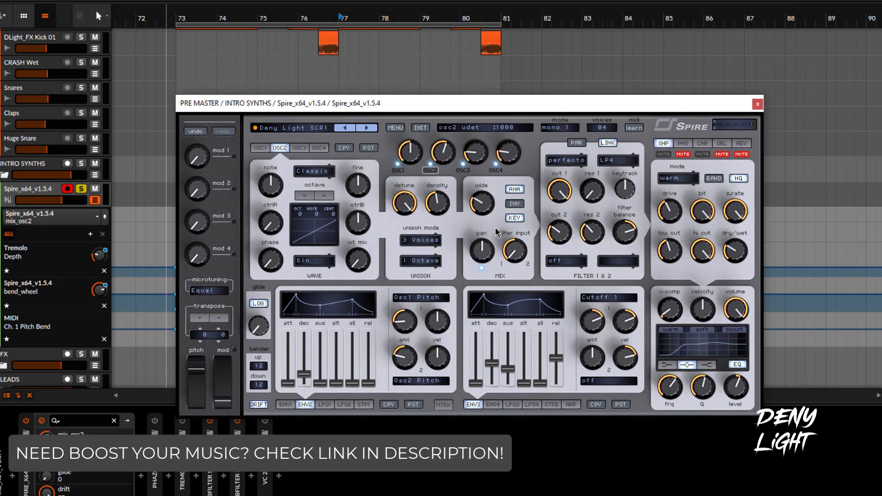
Step: Show OSC3, play its Noise sound alone with OSC1, OSC2 and OSC4 muted, and re-enable those oscillators
click(298, 148)
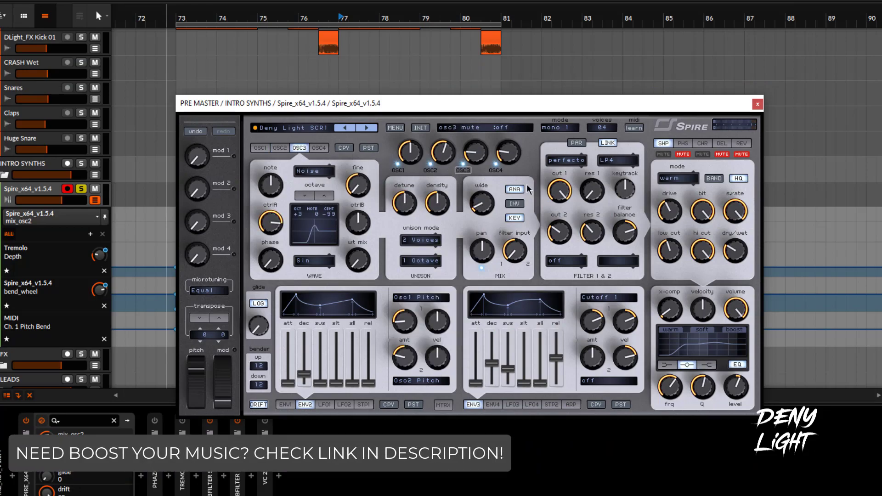
click(398, 171)
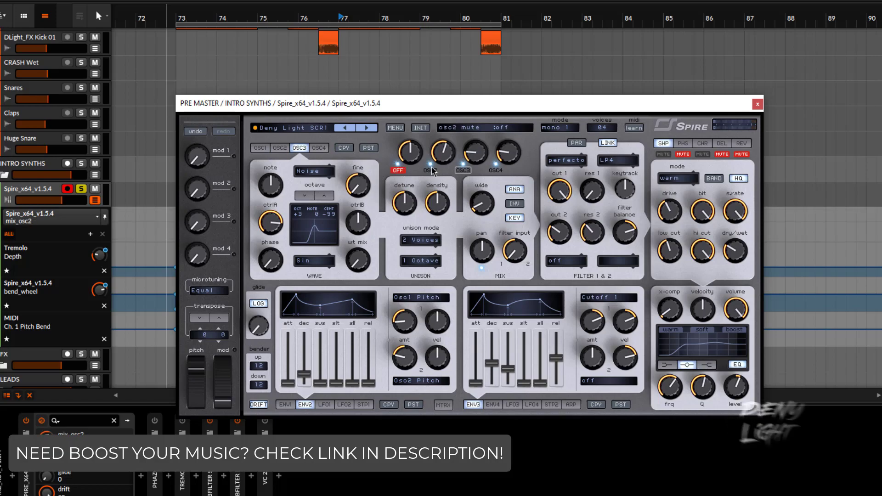
click(430, 170)
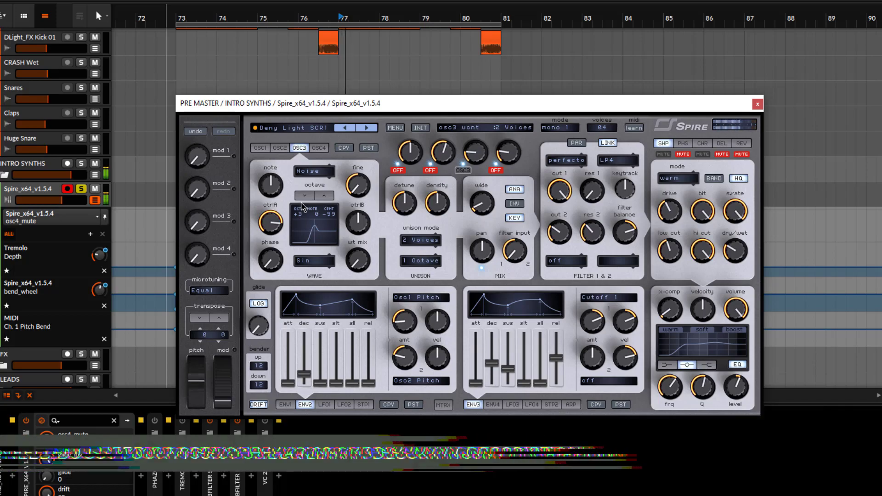
click(430, 171)
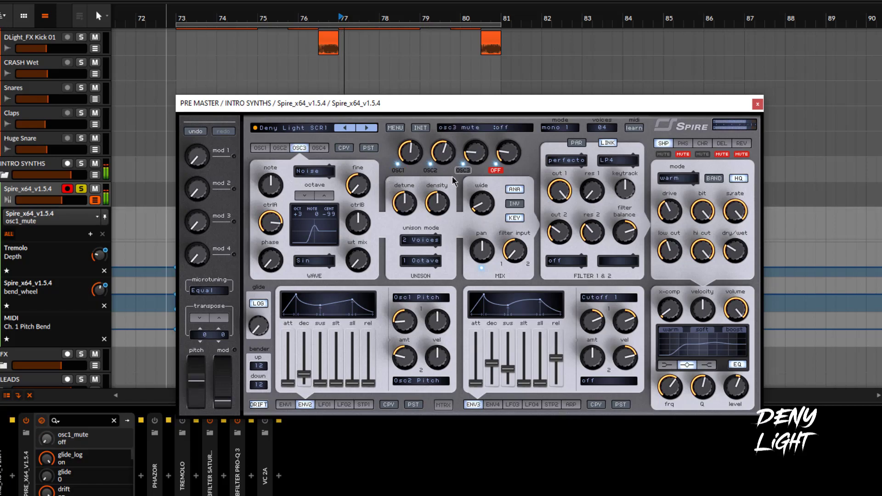
click(496, 170)
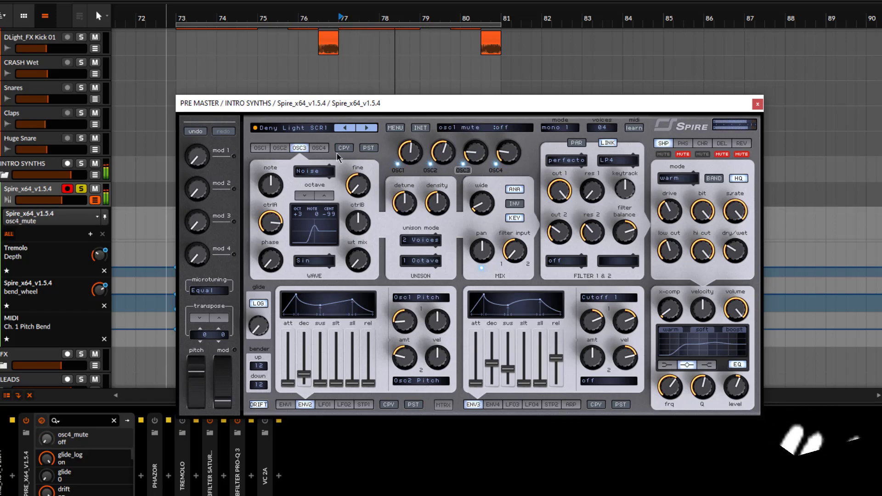
Step: Show the OSC4 settings and set its unison width to 0
click(319, 147)
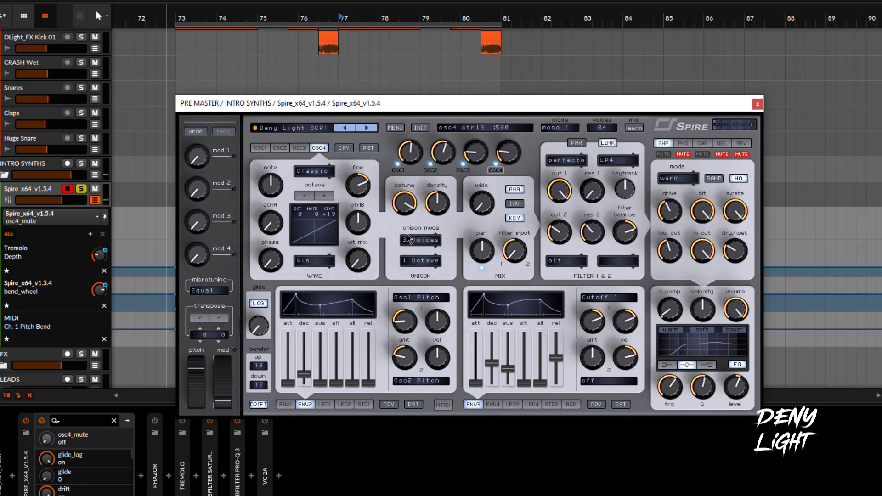
drag(474, 204, 488, 371)
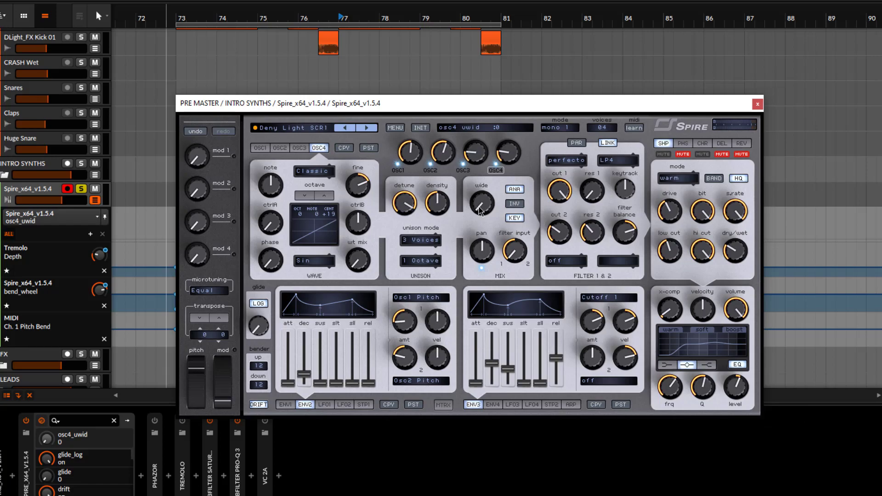
Step: Set the OSC4 unison detune to 955 and examine LFO1's rate and its Osc1 and Osc2 pitch amounts
drag(412, 204, 407, 211)
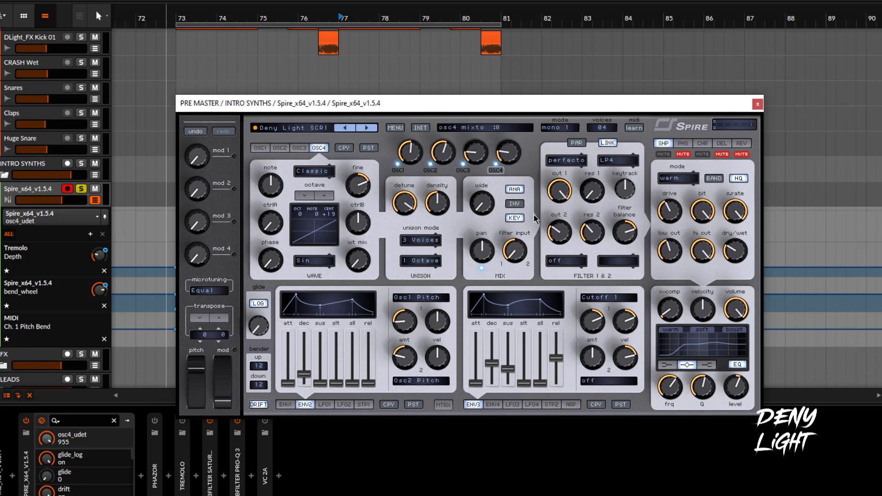
click(325, 405)
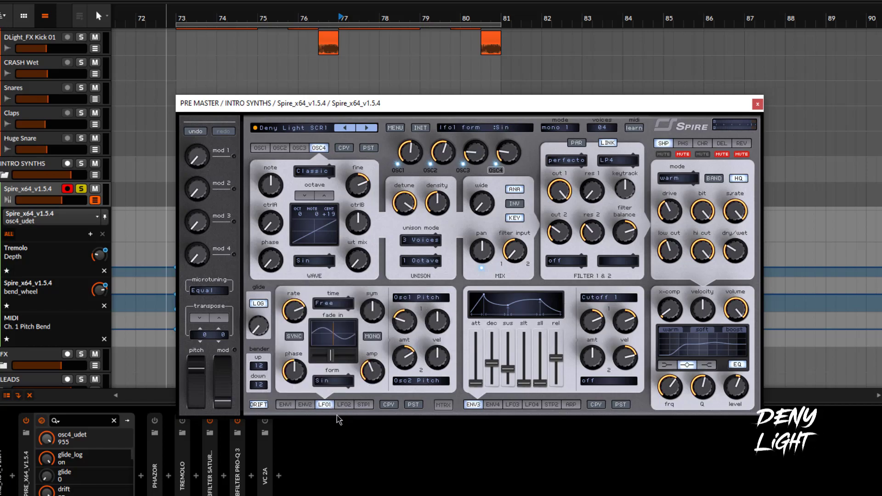
click(345, 404)
click(324, 404)
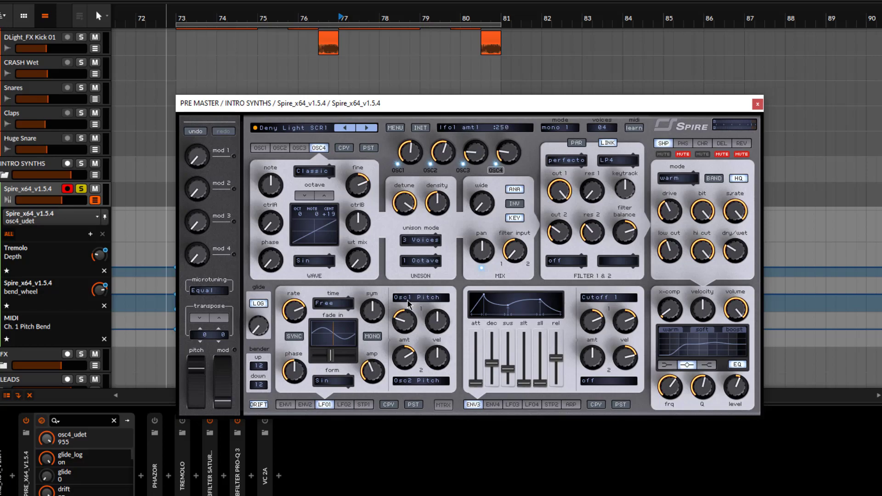
click(413, 381)
click(380, 395)
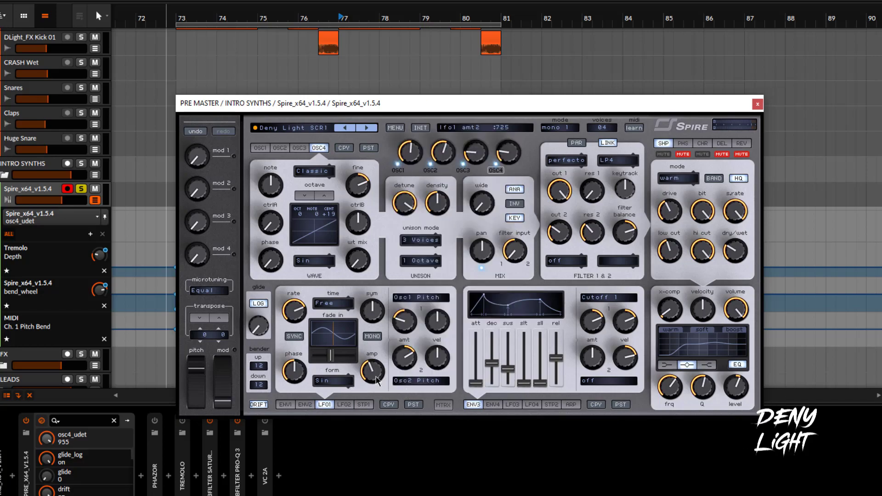
click(294, 320)
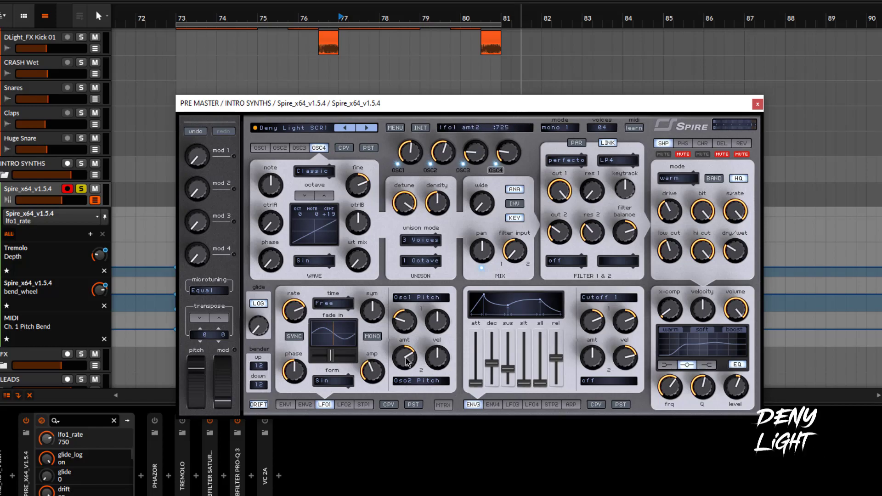
Step: Examine the settings of LFO2, the steppers, ENV4, LFO3, LFO4, the arpeggiator and the chorus effect
click(342, 404)
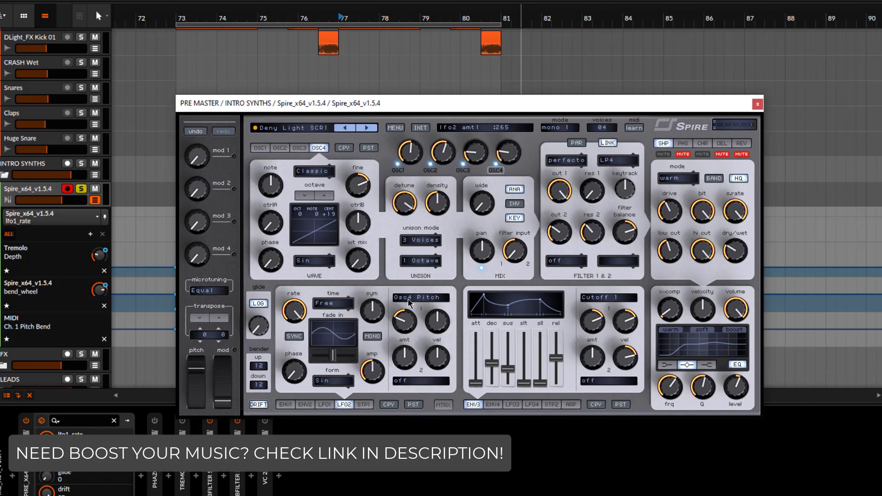
click(364, 404)
click(493, 405)
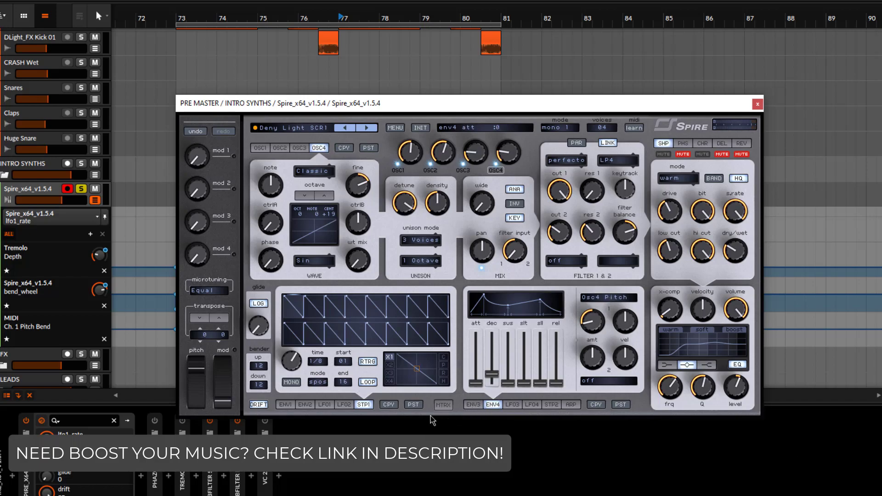
click(513, 405)
click(532, 404)
click(553, 405)
click(571, 405)
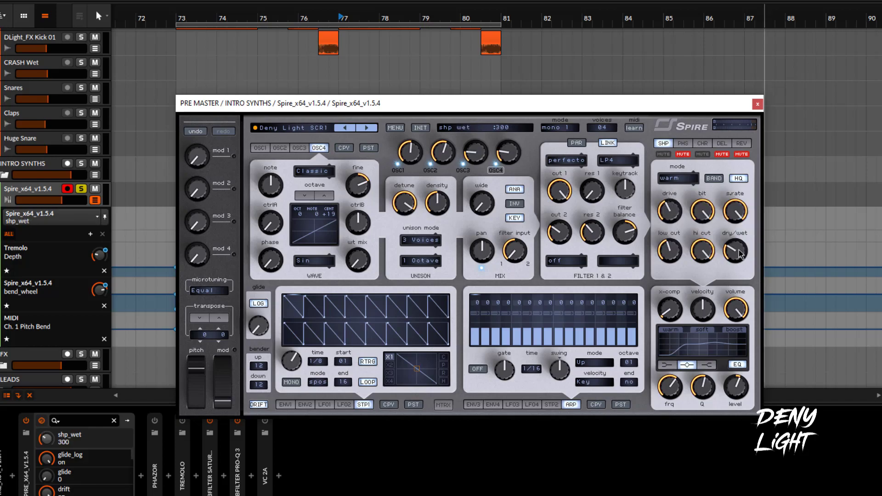
click(702, 144)
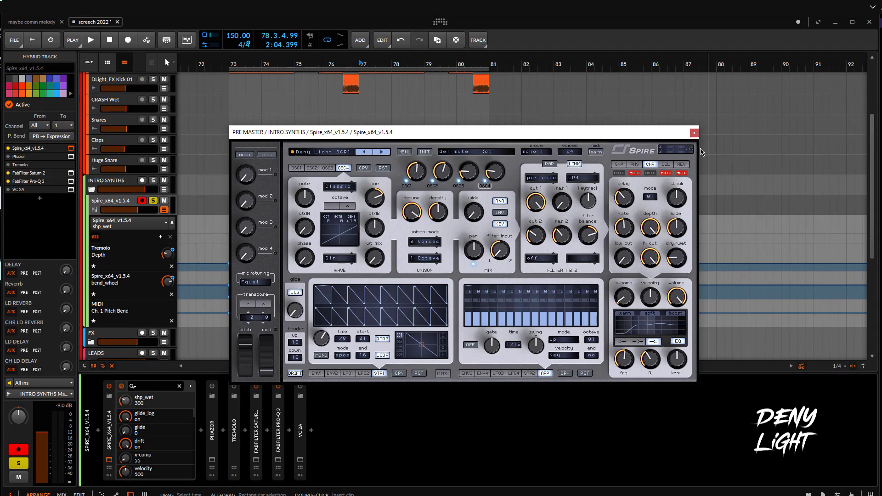
Step: Close the Spire window and play the synth from bar 73 with Phazor, Tremolo and VC 2A bypassed
click(694, 133)
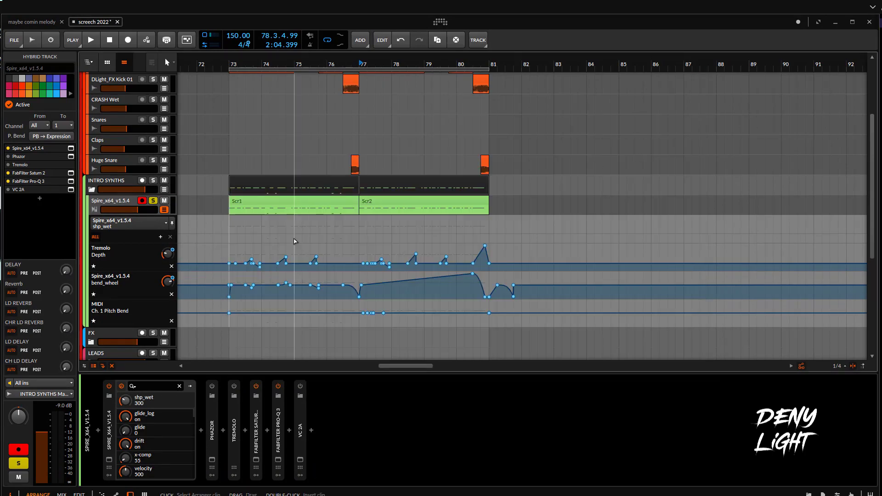
key(plus)
drag(371, 301, 292, 356)
key(space)
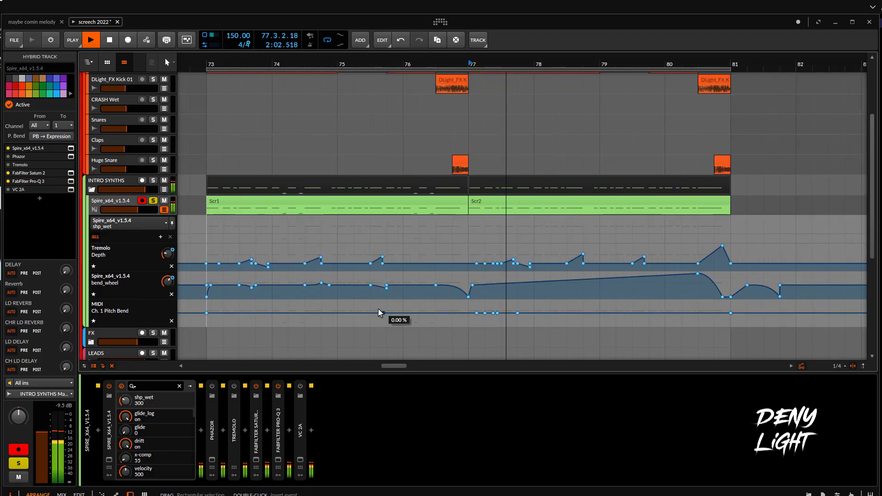
key(space)
click(206, 207)
key(space)
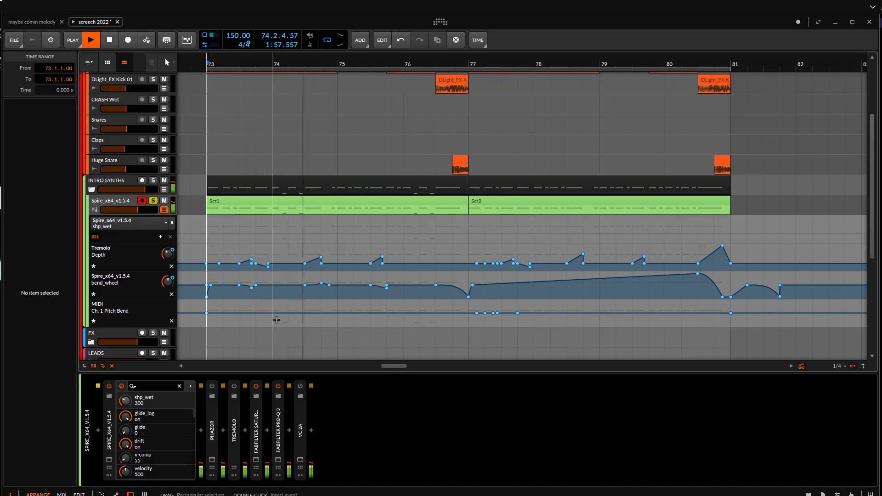
key(space)
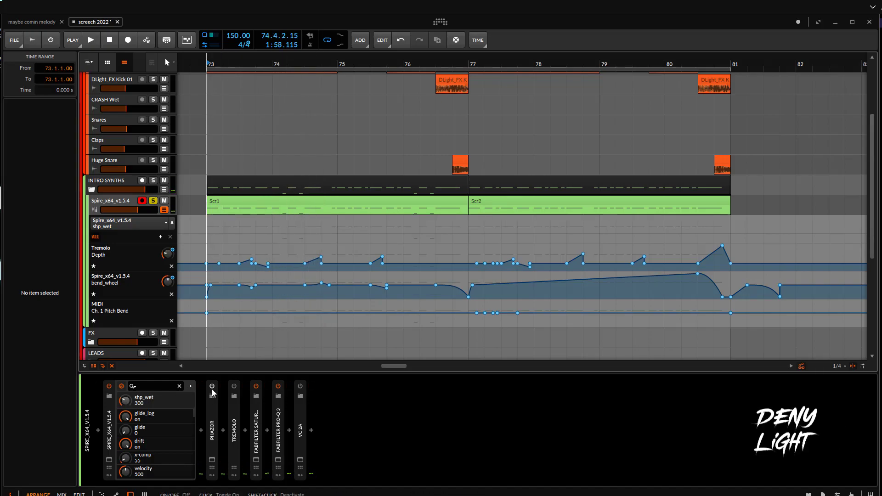
Step: Show the Phazor device, compare the sound with it off and on during playback, and adjust its mix
click(212, 460)
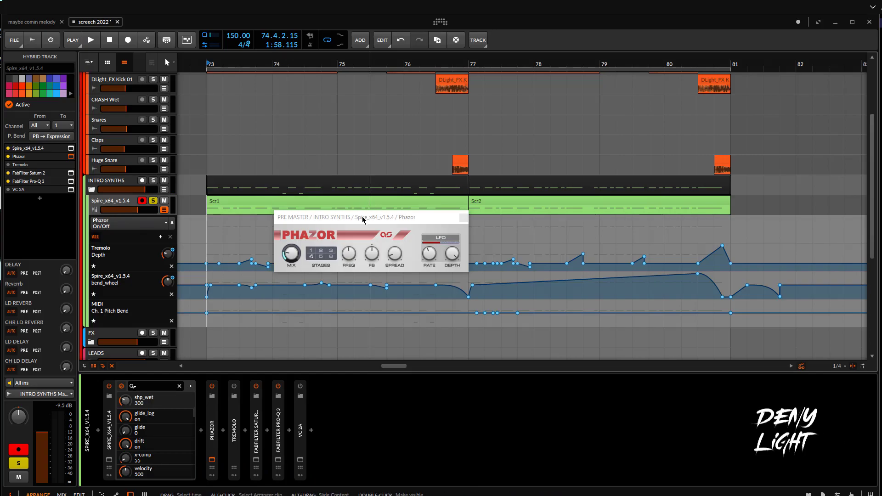
key(space)
click(212, 387)
click(212, 388)
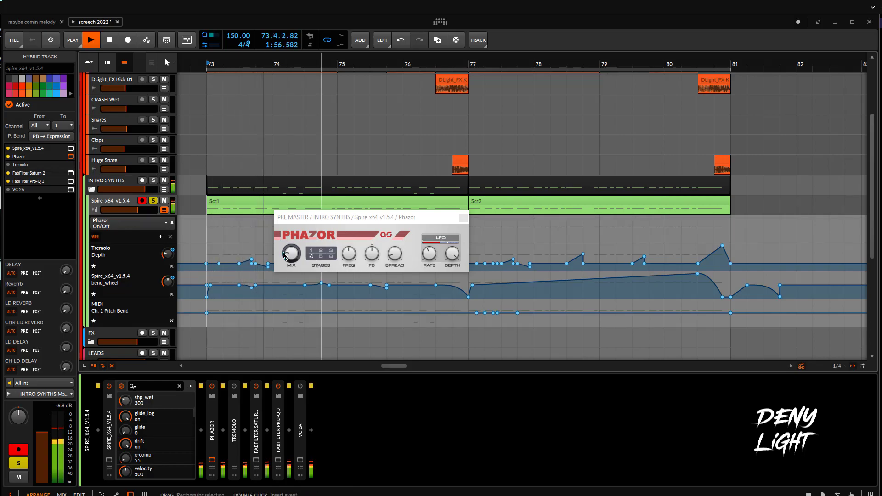
drag(291, 253, 304, 196)
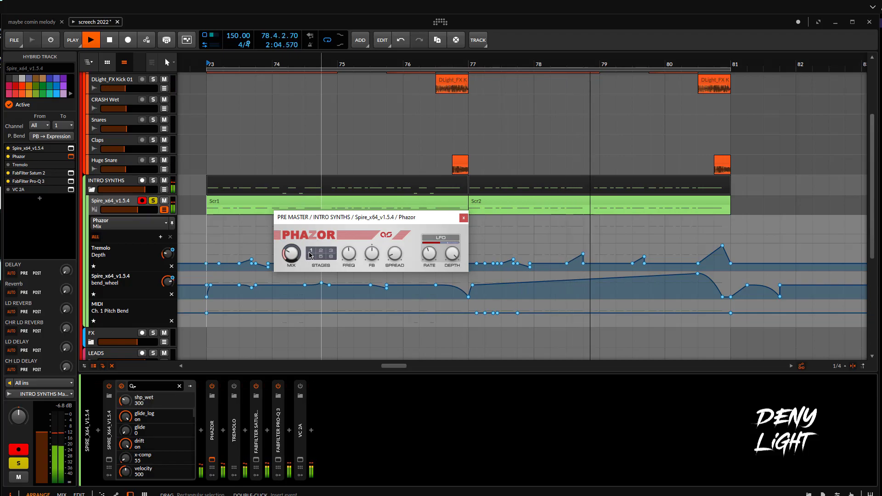
key(space)
Step: Enable the Tremolo device, show its controls in the device chain and close the Phazor window
click(234, 387)
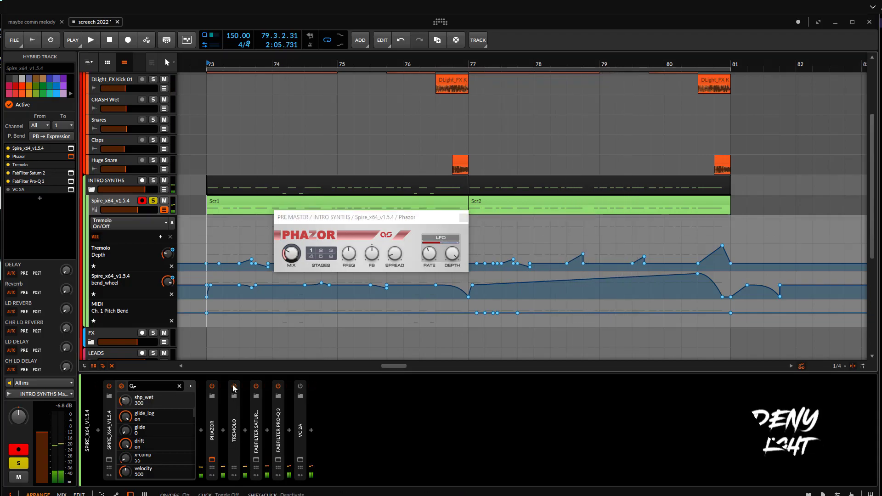
double_click(234, 436)
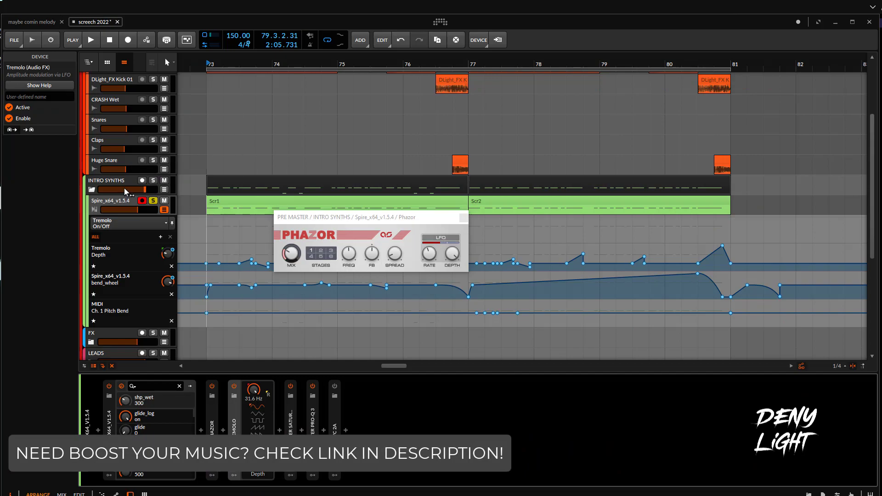
click(124, 203)
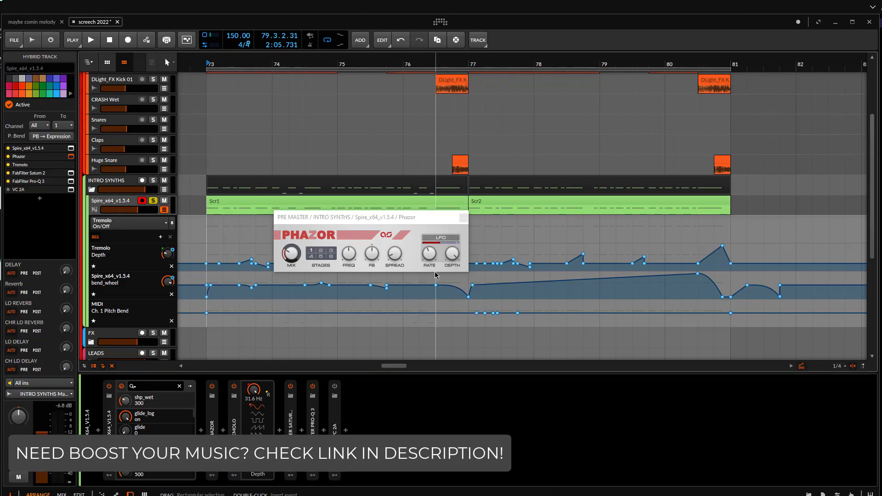
click(464, 217)
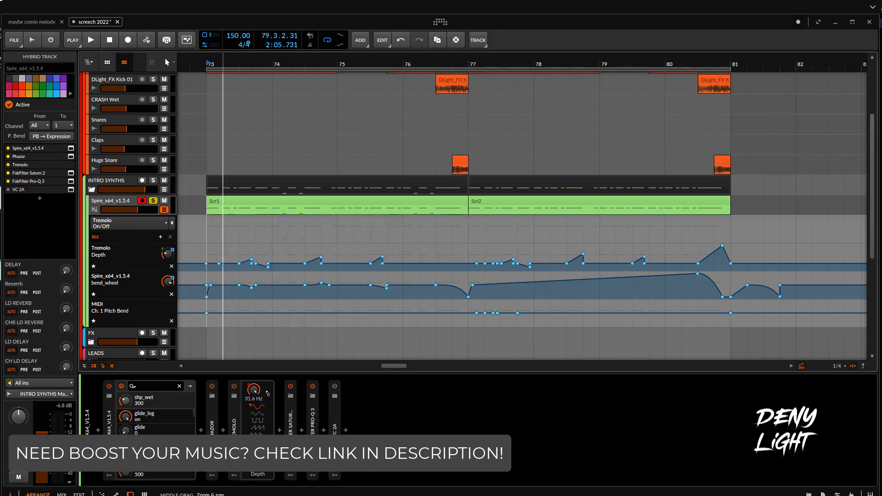
Step: Play the start of the Scr1 clip with Tremolo enabled and inspect the tremolo depth automation points across both clips
scroll(214, 291, up, 3)
scroll(273, 243, up, 4)
scroll(390, 216, down, 3)
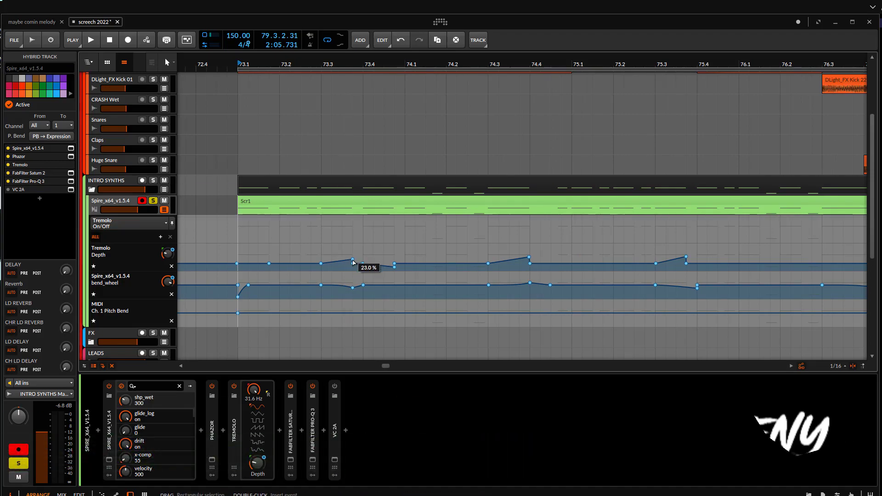
key(space)
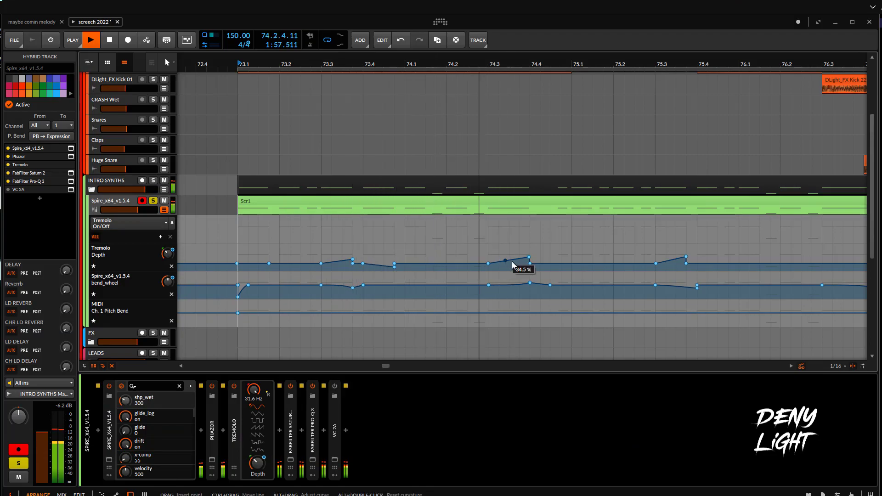
key(space)
click(529, 258)
drag(529, 257, 393, 254)
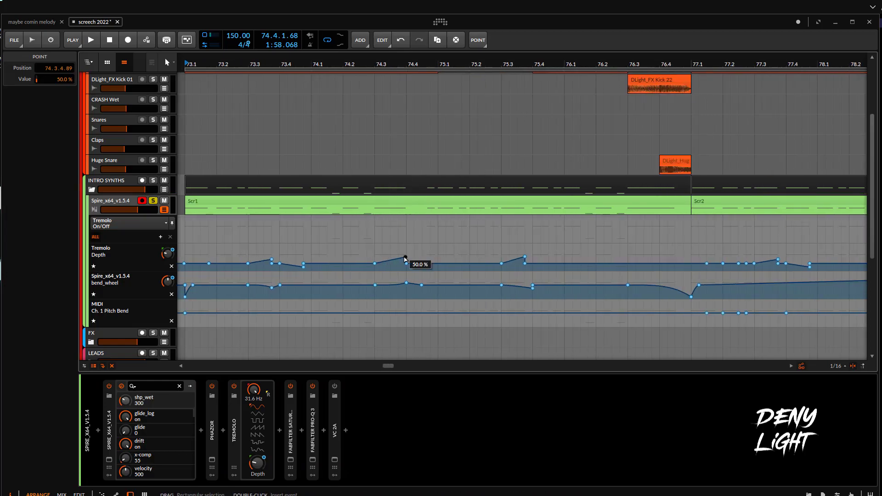
drag(620, 256, 371, 251)
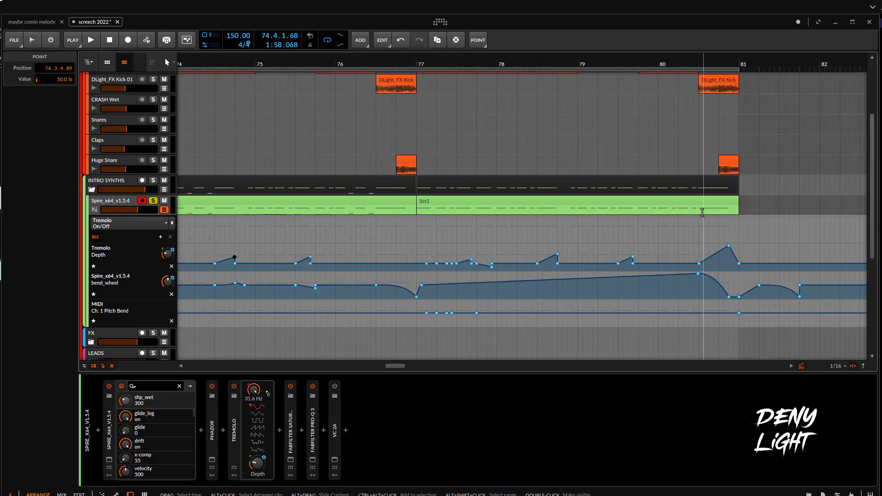
Step: Check the last tremolo depth peak and play the ending from 80.3 to hear it with the bend_wheel drop
click(699, 239)
click(729, 247)
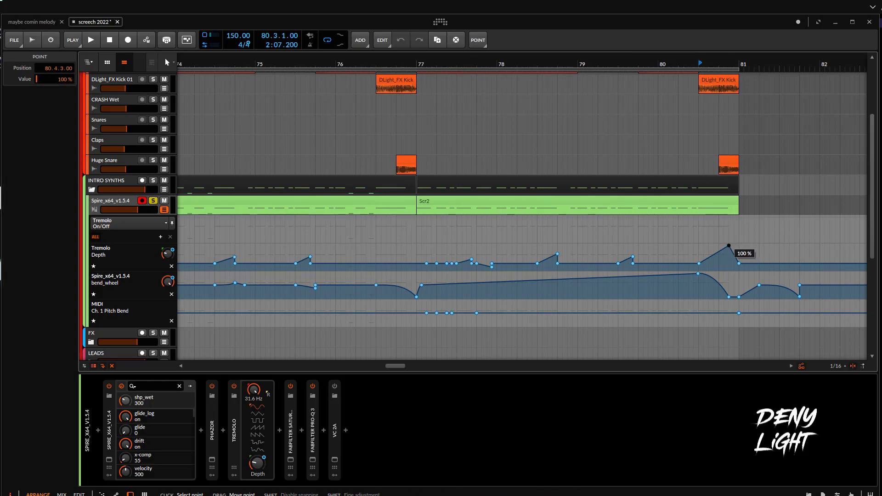
drag(716, 232, 658, 221)
click(627, 210)
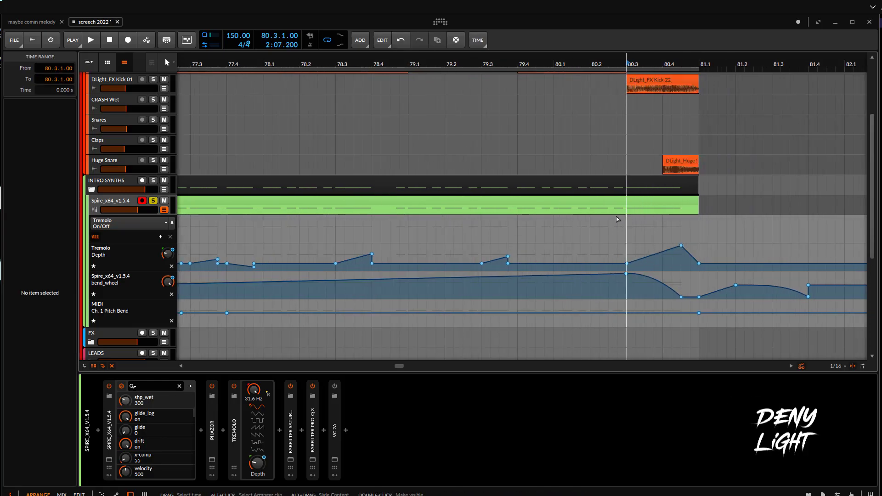
key(space)
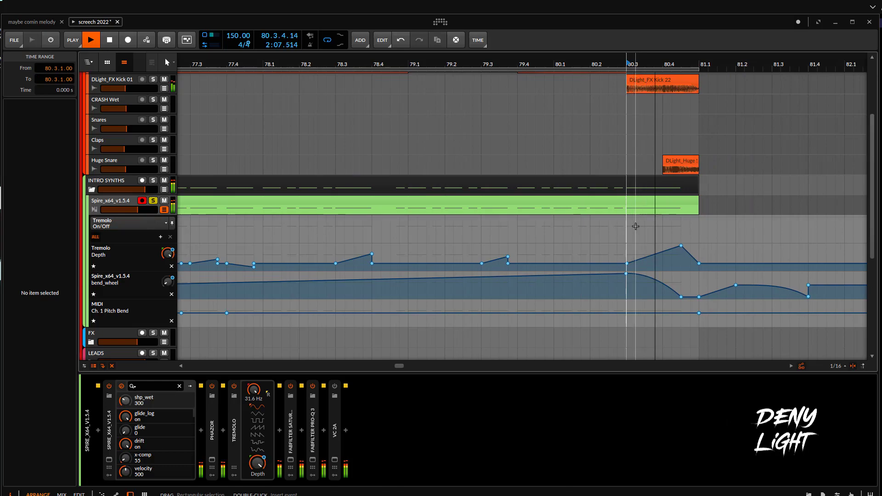
key(space)
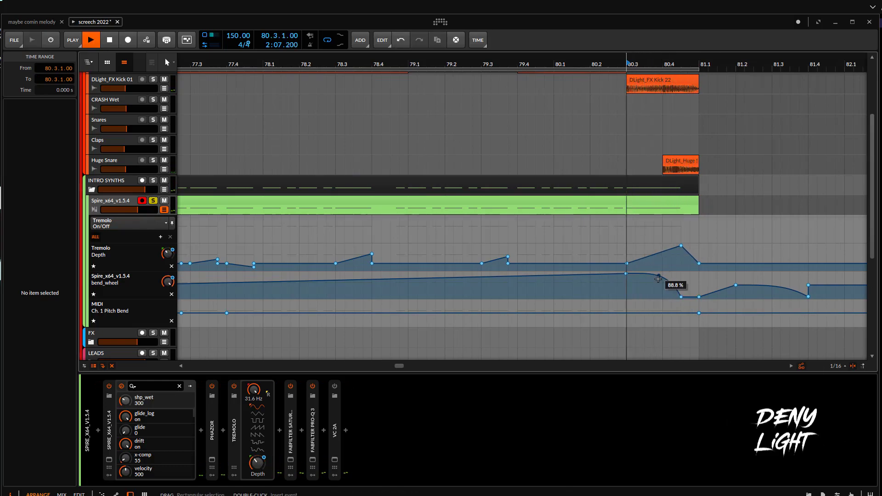
key(space)
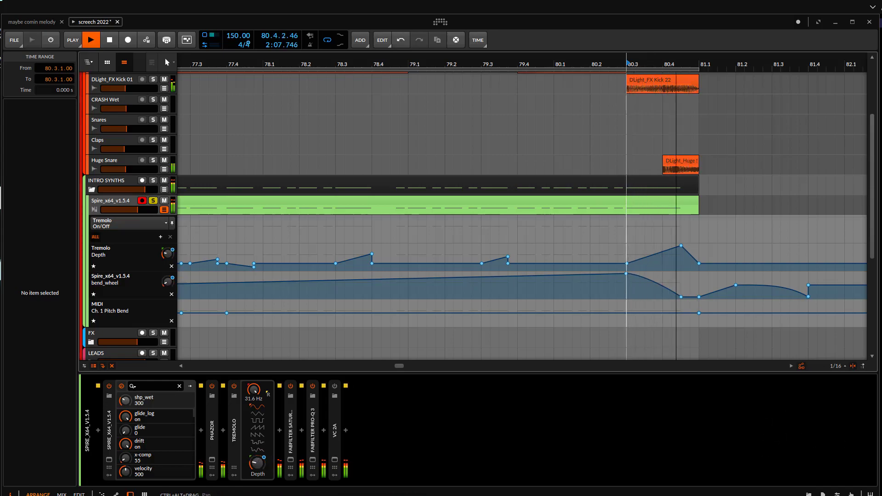
key(space)
key(minus)
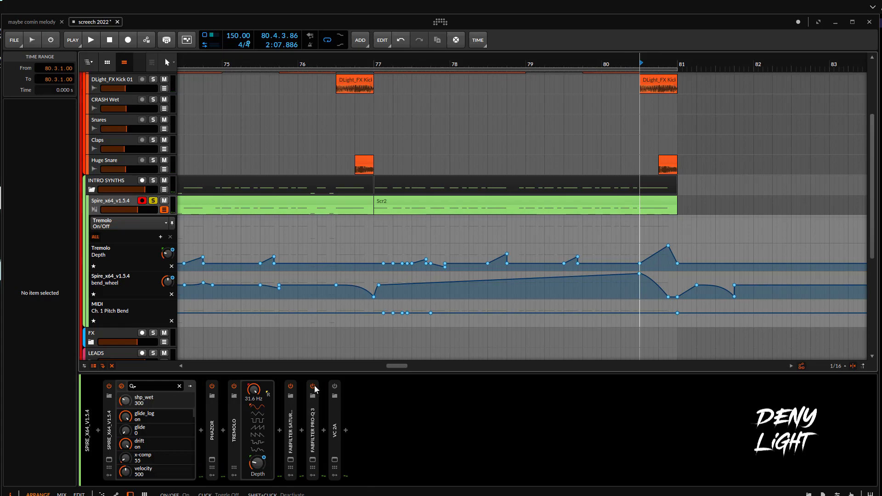
Step: Open FabFilter Saturn 2 and show the HipHop Puncher O preset among its Color presets
click(291, 459)
click(458, 152)
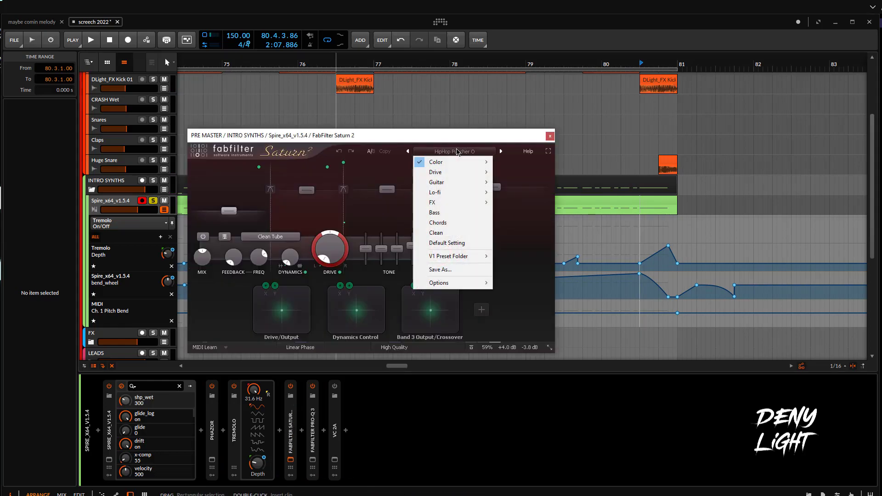
mouse_move(463, 164)
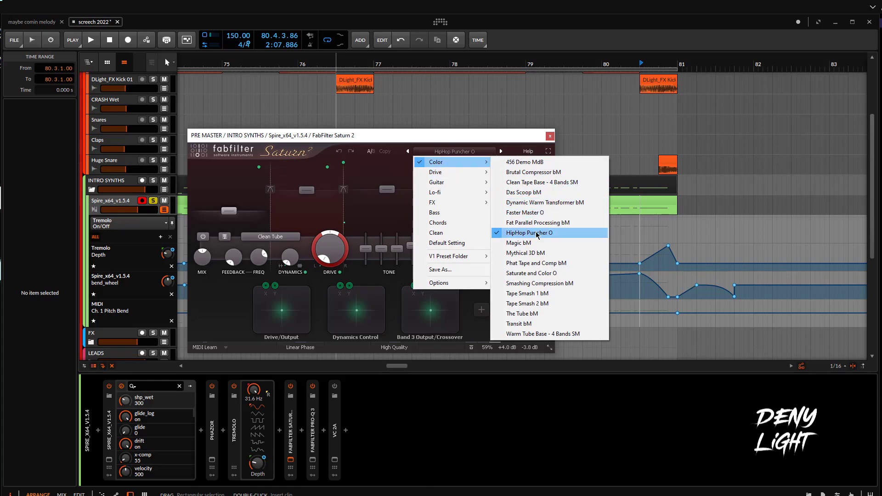
drag(395, 134, 427, 136)
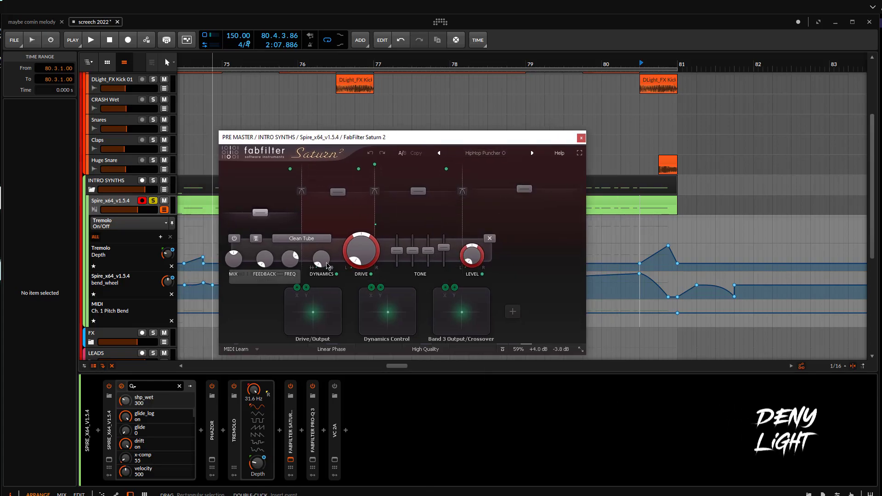
Step: Bypass the FabFilter Pro-Q 3 and FabFilter Saturn 2 devices on the synth track
click(312, 396)
click(539, 362)
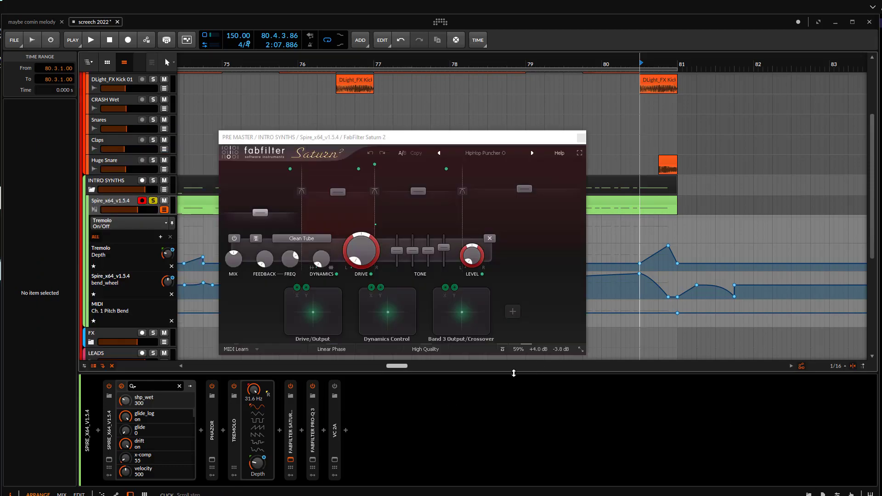
click(313, 386)
click(291, 387)
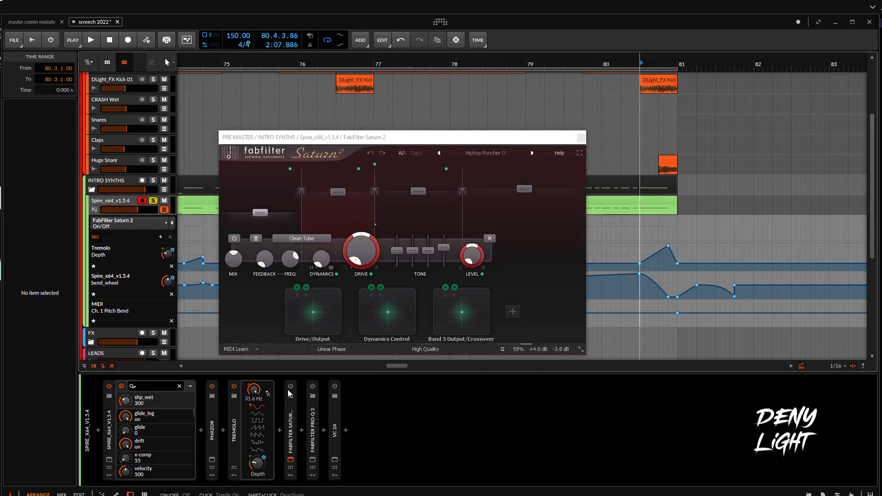
Step: Play the screech and re-enable FabFilter Saturn 2, followed by FabFilter Pro-Q 3 on the synth track
key(space)
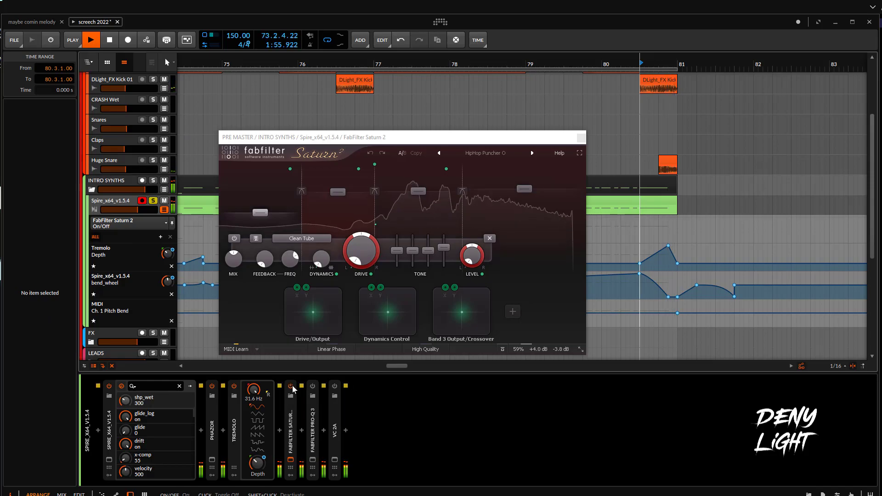
click(292, 389)
key(space)
click(313, 387)
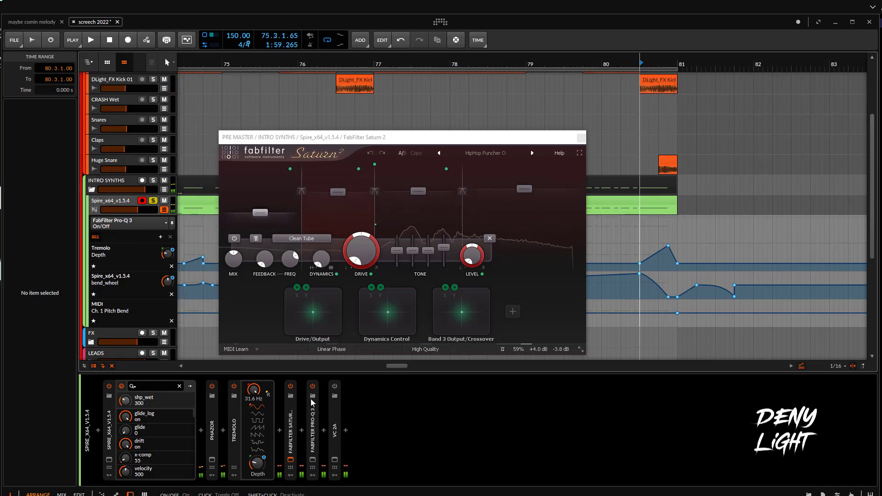
Step: Show the FabFilter Pro-Q 3 curve in place of Saturn 2 and examine its bands while playing from 80.3
click(582, 138)
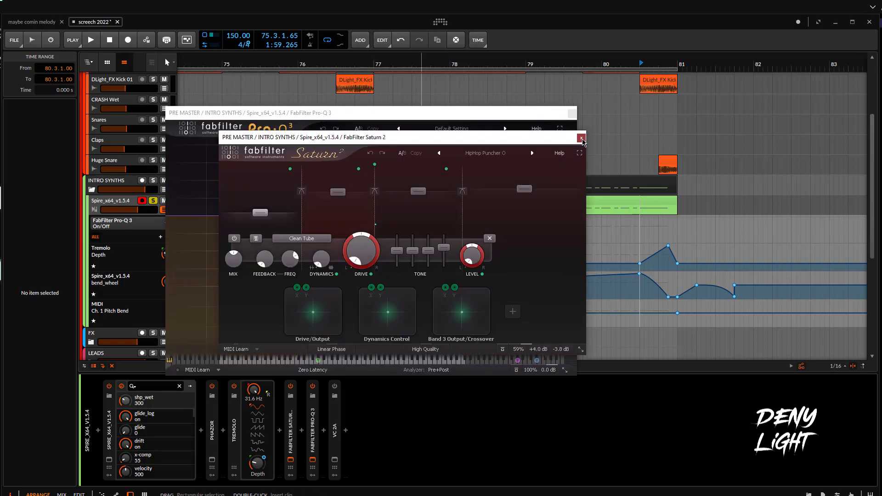
drag(453, 116, 536, 118)
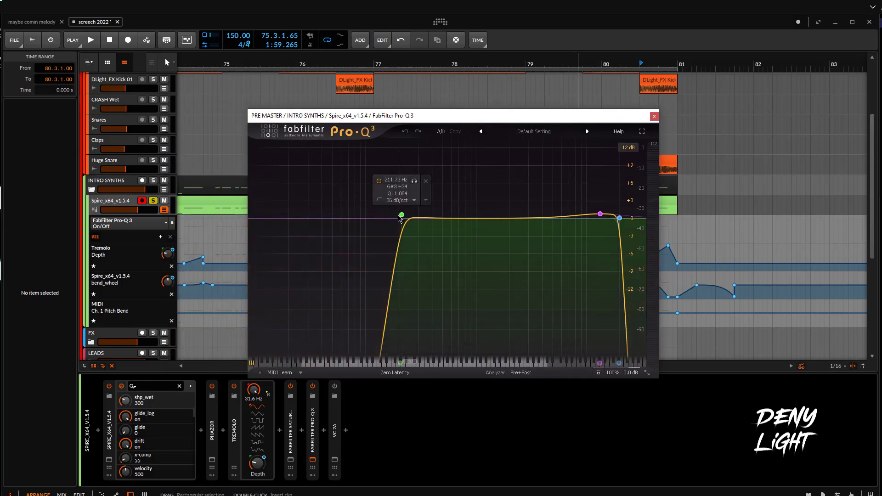
mouse_move(600, 222)
key(space)
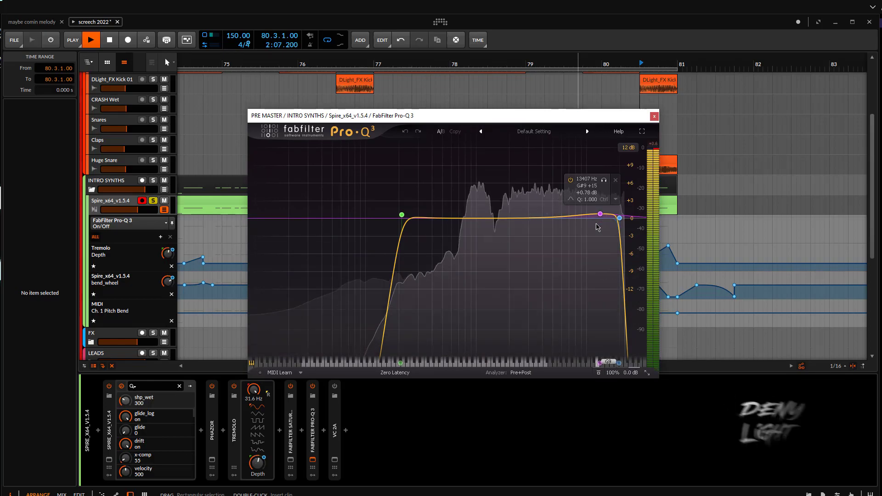
key(space)
key(space)
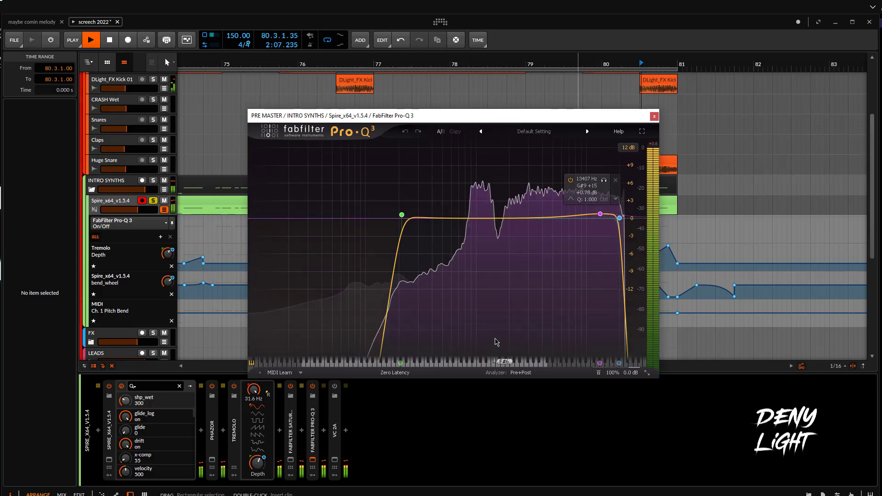
click(655, 115)
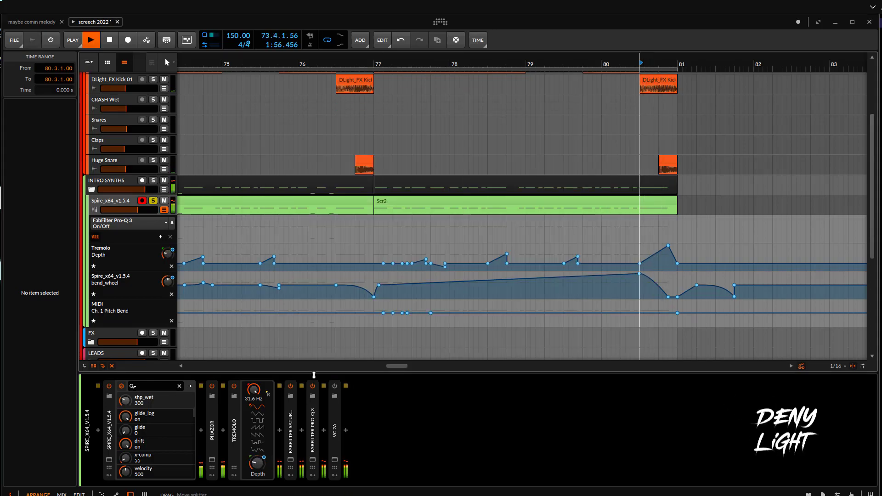
Step: Stop playback, enable the VC 2A compressor on the synth track and show its settings
key(space)
click(335, 460)
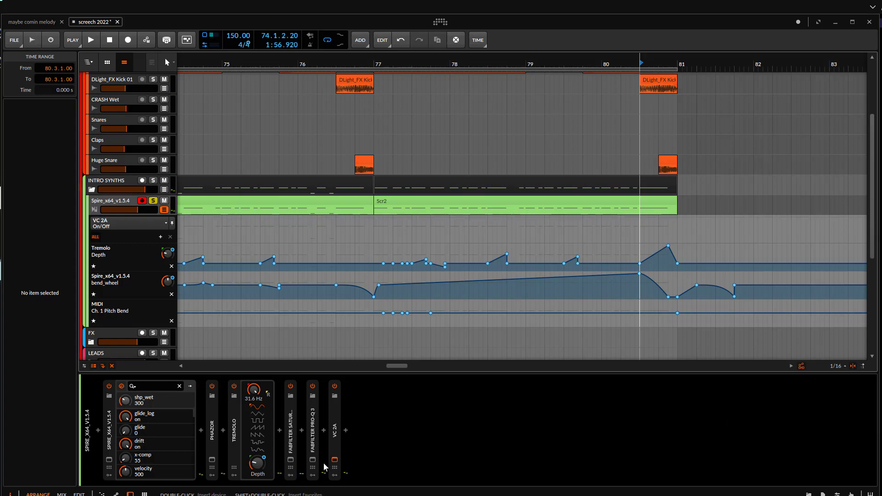
click(129, 205)
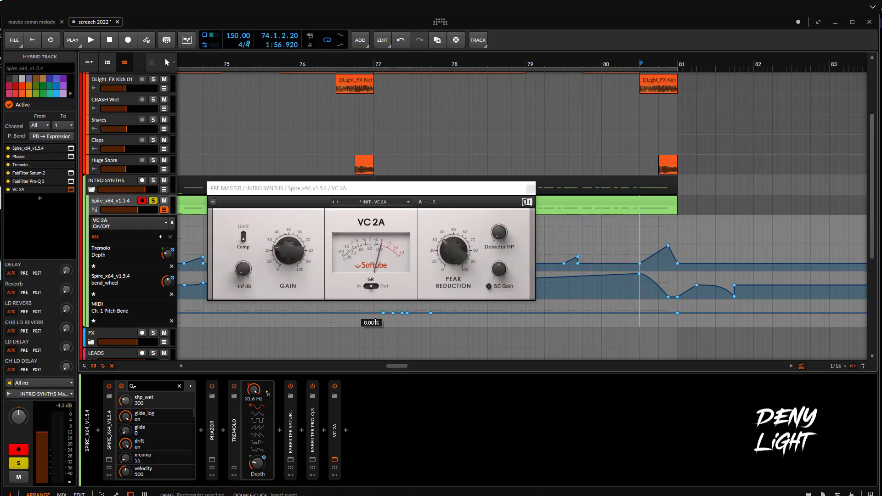
ctrl+scroll(555, 271, down, 4)
drag(375, 197, 465, 214)
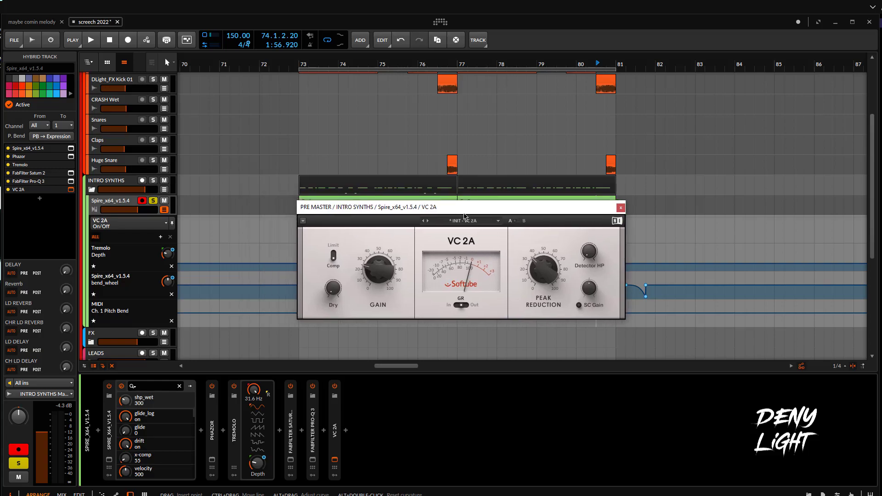
Step: Play the clips from bar 73 to hear the screech through VC 2A, and close the compressor's window
drag(298, 66, 154, 134)
drag(299, 133, 298, 164)
click(198, 294)
key(space)
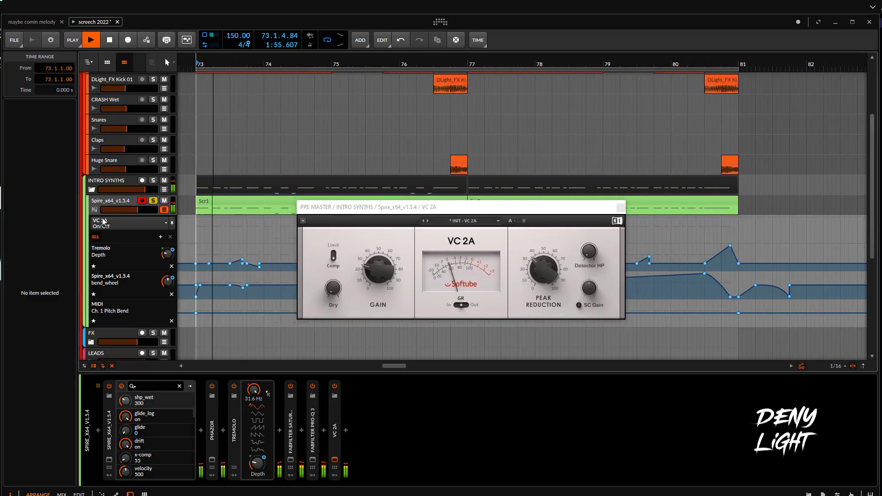
click(102, 201)
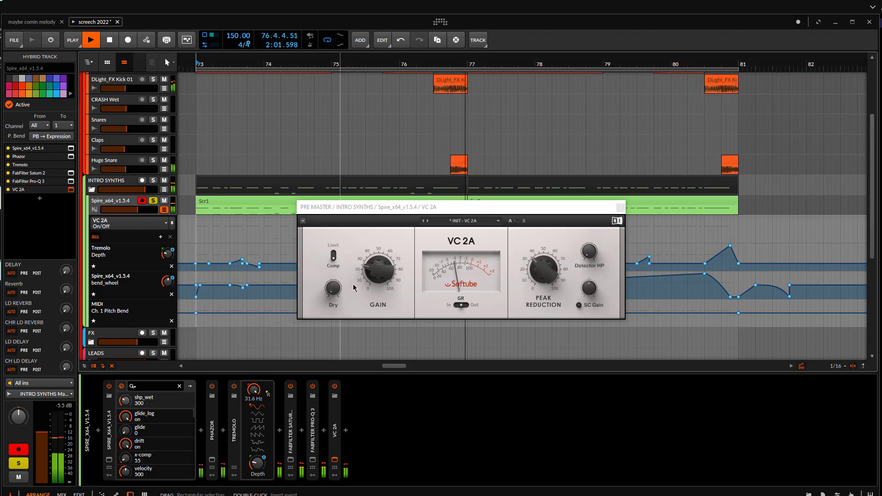
key(space)
click(620, 208)
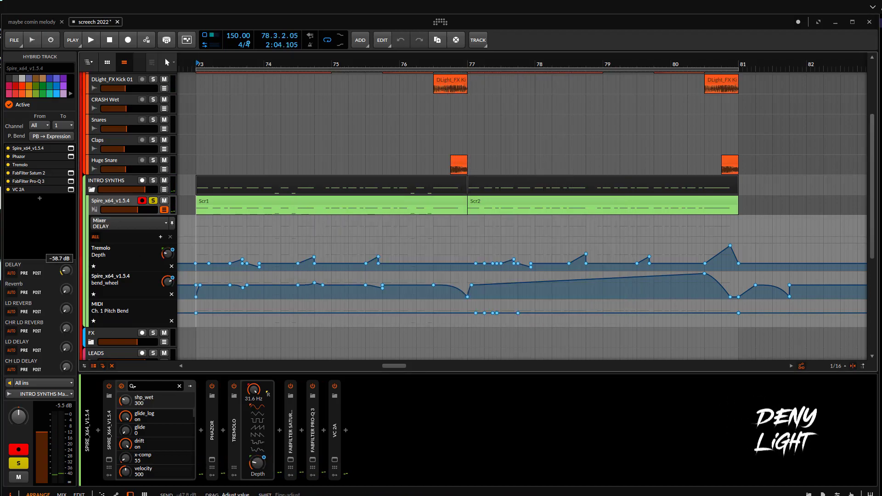
Step: Raise the synth track's DELAY send and bring its Reverb send up to about -13 dB, starting playback from bar 73
drag(67, 271, 67, 269)
drag(66, 272, 67, 268)
click(66, 290)
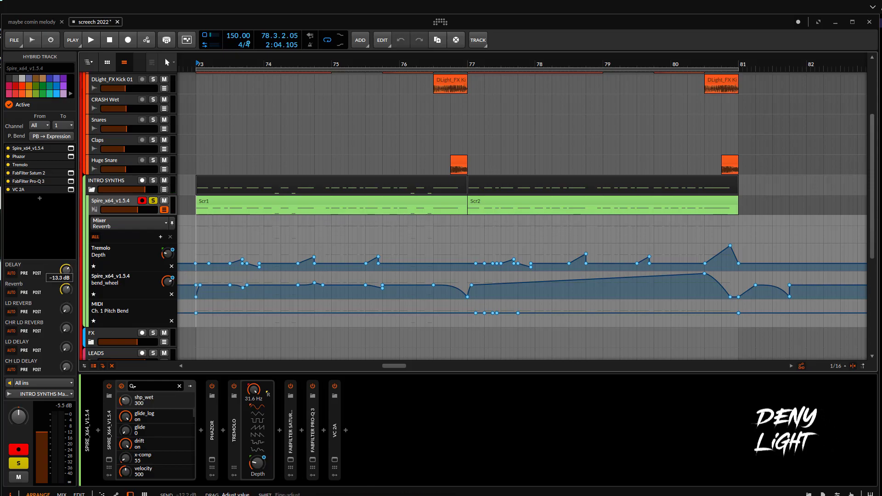
right_click(65, 292)
key(space)
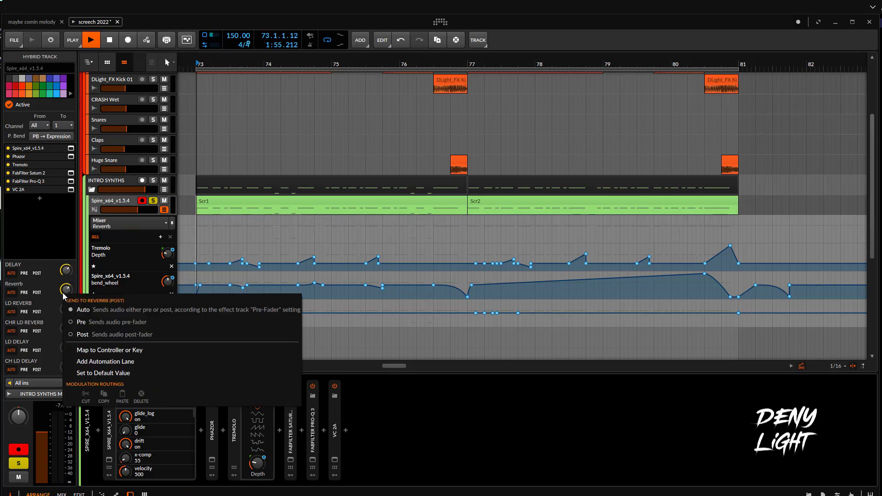
click(445, 322)
drag(66, 289, 67, 269)
Step: Listen to the soloed screech with its delay and reverb sends through to the end of Scr2
scroll(333, 280, down, 3)
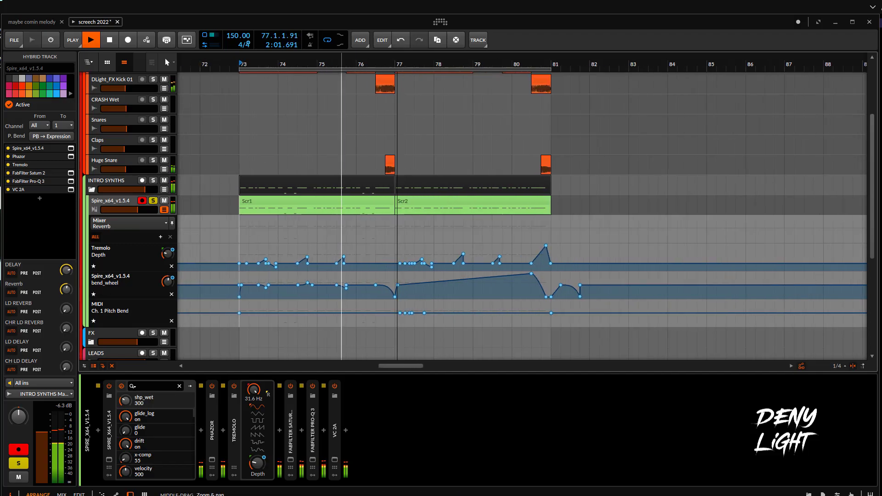
scroll(332, 280, down, 1)
scroll(392, 253, up, 3)
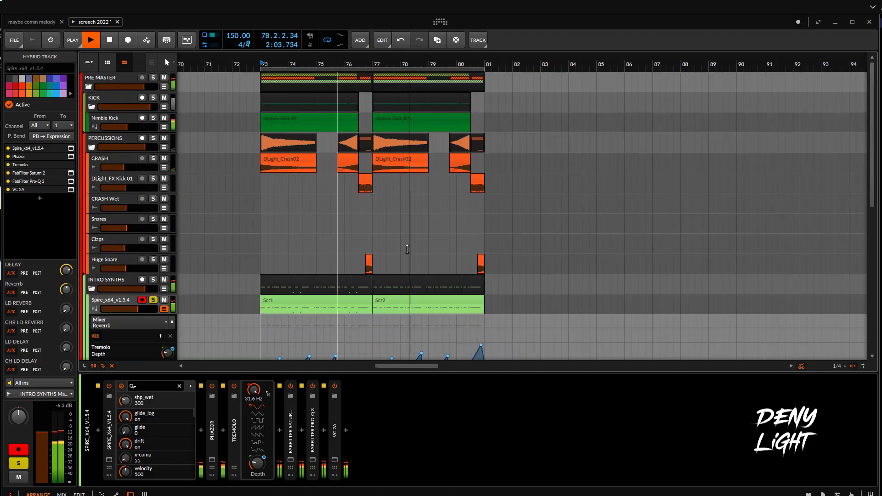
scroll(404, 258, down, 4)
scroll(492, 184, up, 3)
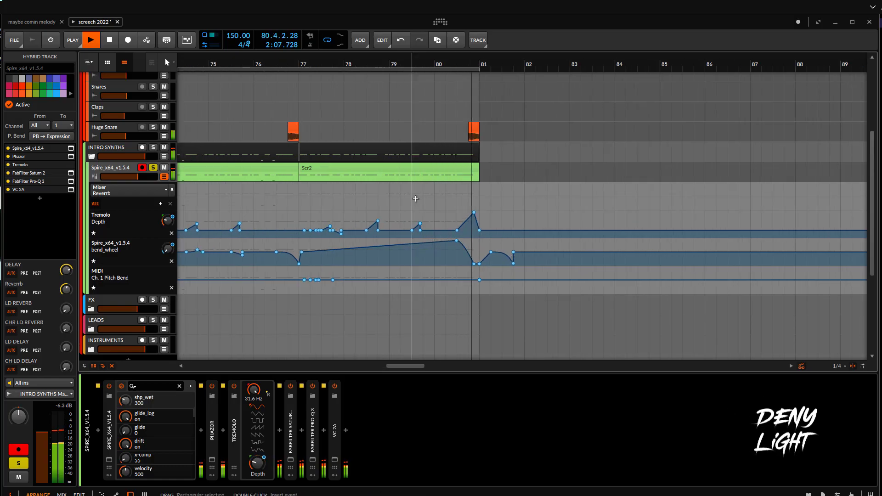
key(space)
Step: Unsolo the synth track and play both screech clips from bar 73 together with the kick and percussion
click(156, 166)
scroll(325, 167, down, 4)
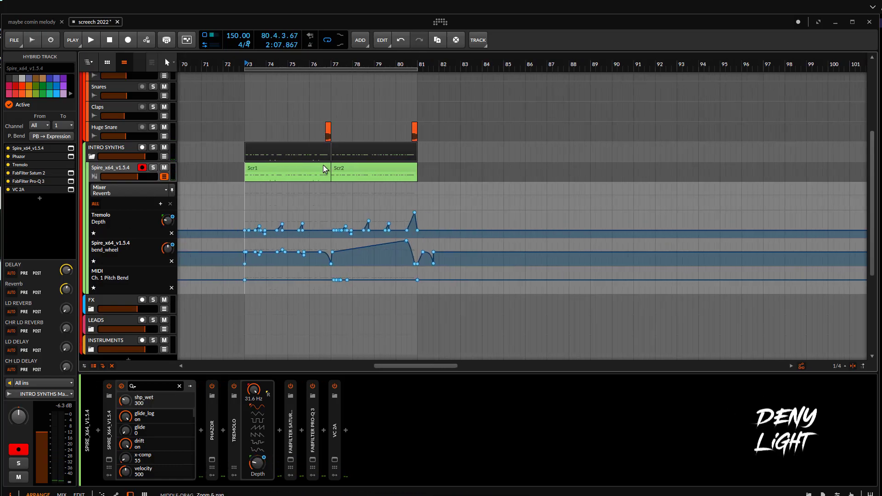
scroll(322, 177, up, 4)
scroll(280, 279, up, 1)
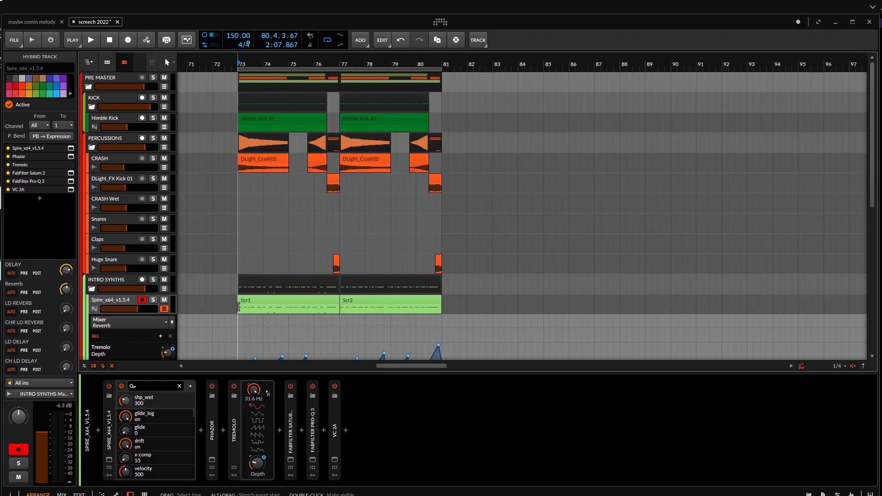
click(238, 306)
key(space)
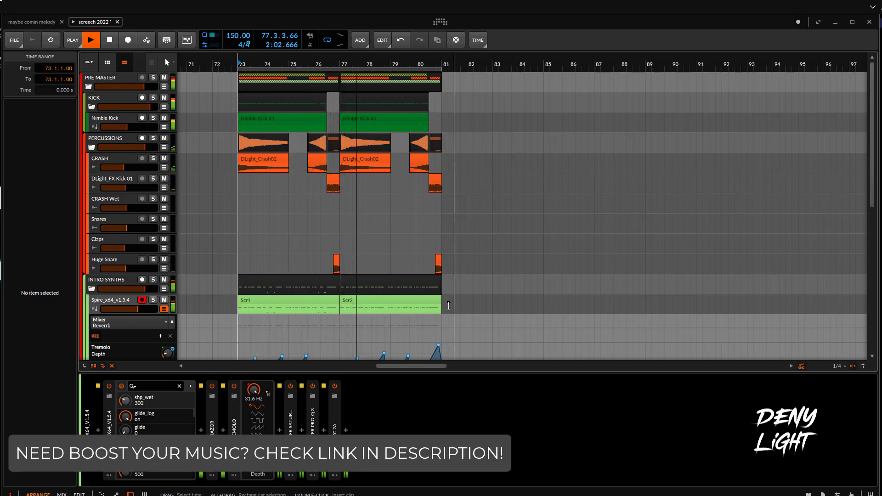
scroll(311, 308, down, 2)
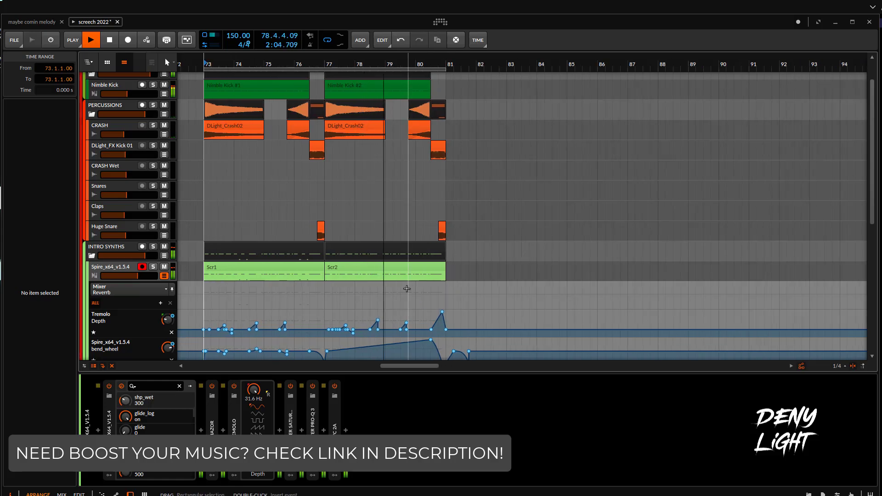
scroll(337, 289, up, 3)
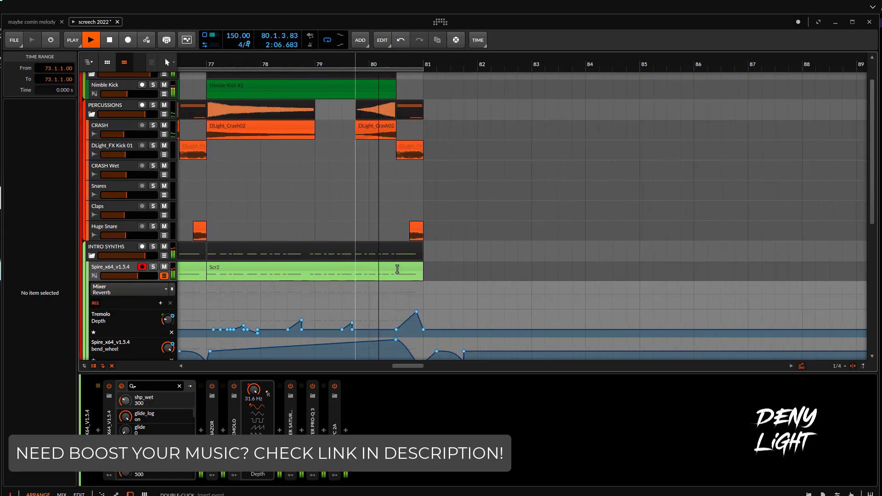
key(space)
Step: Solo the synth track again, split the Scr2 clip at 80.3 and bounce its ending in place
click(153, 266)
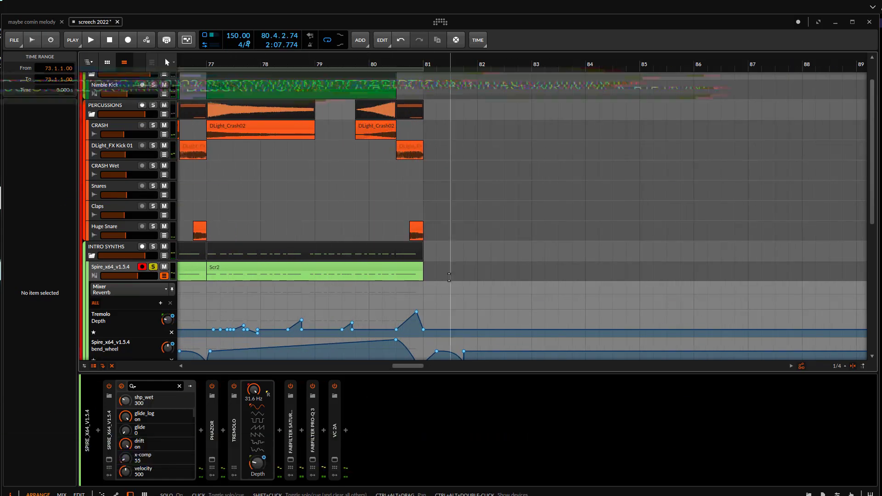
scroll(398, 277, up, 3)
click(398, 277)
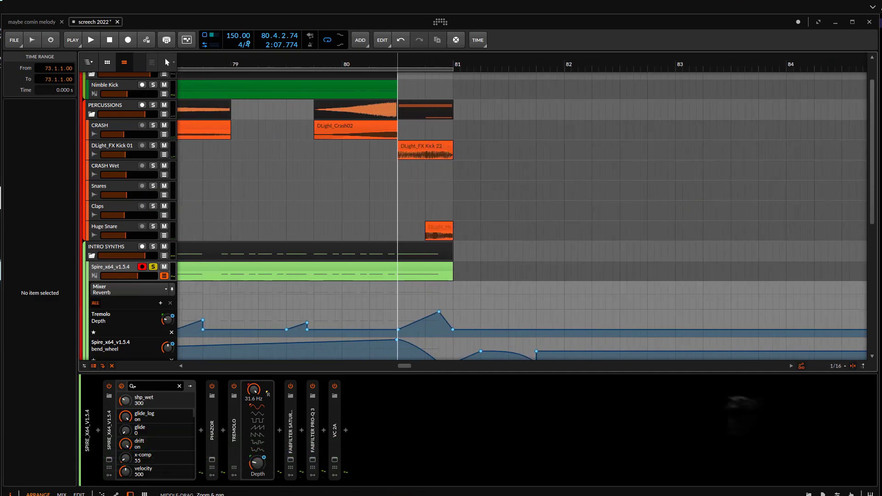
click(419, 267)
key(ctrl+b)
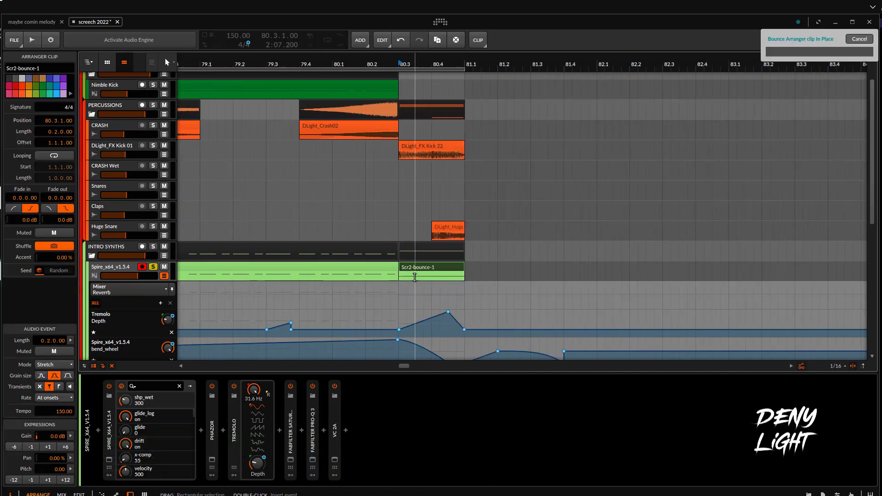
Step: Stretch the bounced ending to a length of 1.1.0.00, up to 81.4, and play it from 80.3
drag(464, 270, 564, 278)
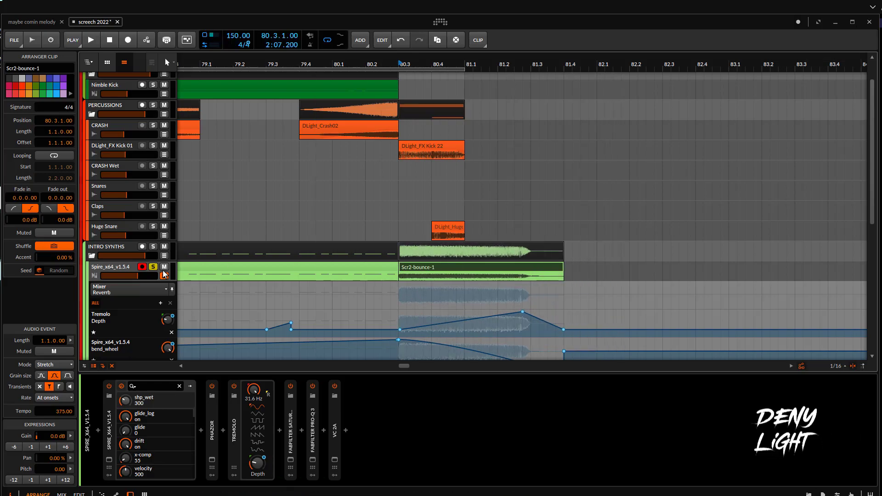
click(398, 275)
key(space)
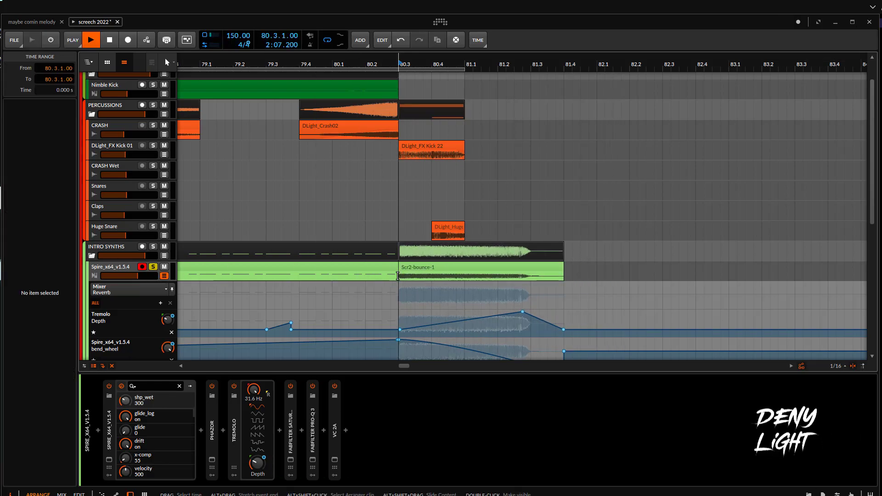
key(space)
key(space)
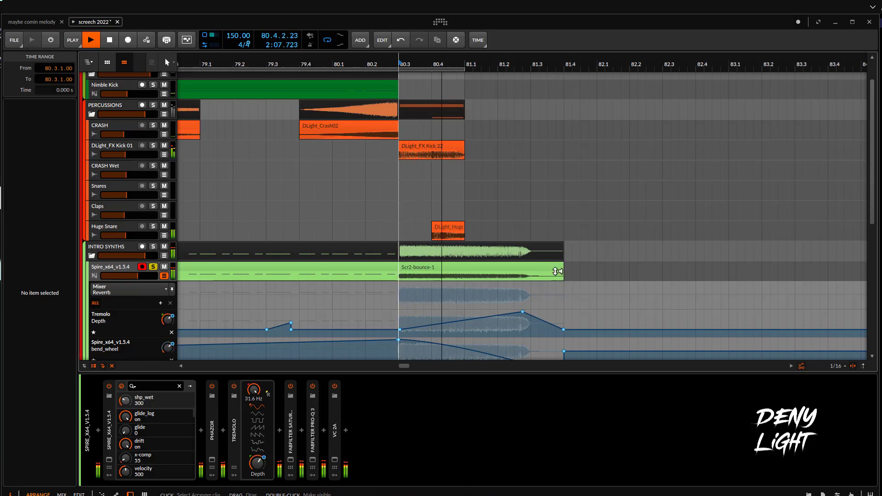
key(space)
Step: Audition the stretched bounce from 81.1 and split the clip at that position
click(464, 276)
key(space)
key(space)
key(space)
key(space)
key(ctrl+e)
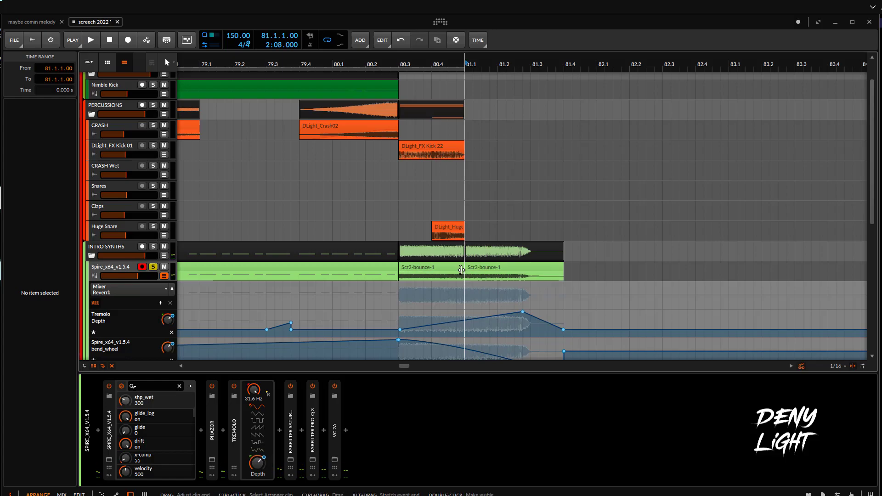
Step: Delete the first piece of the bounce and move the remaining piece to 80.3, trimmed to a length of 0.1.3.00
click(459, 270)
key(Delete)
drag(492, 274, 425, 274)
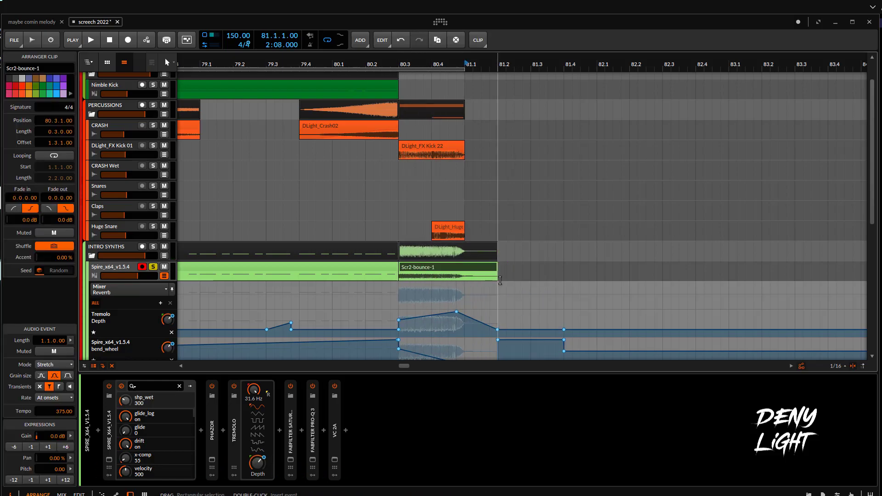
drag(497, 269, 457, 276)
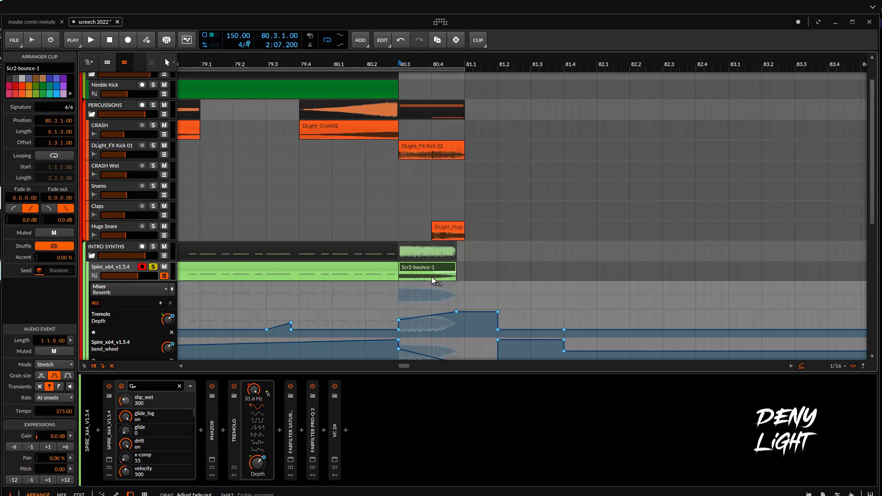
Step: Play the edited screech ending from 80.2 with the synth track soloed
scroll(413, 276, down, 3)
click(385, 274)
key(space)
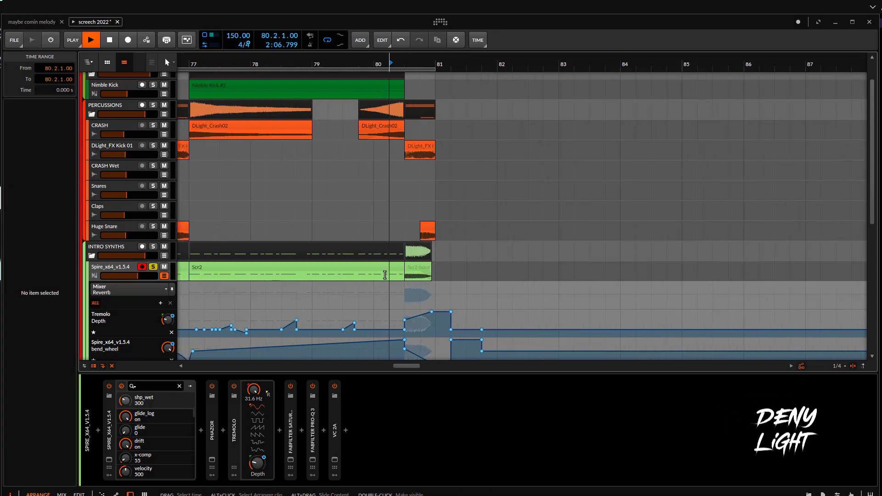
Step: Unsolo the synth track and play the edited ending from 79.2 in the full mix
click(329, 274)
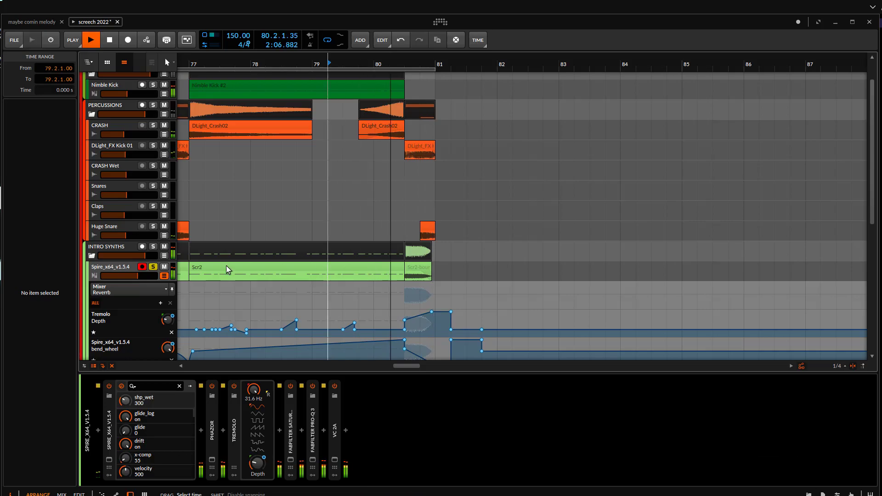
key(space)
click(154, 268)
key(space)
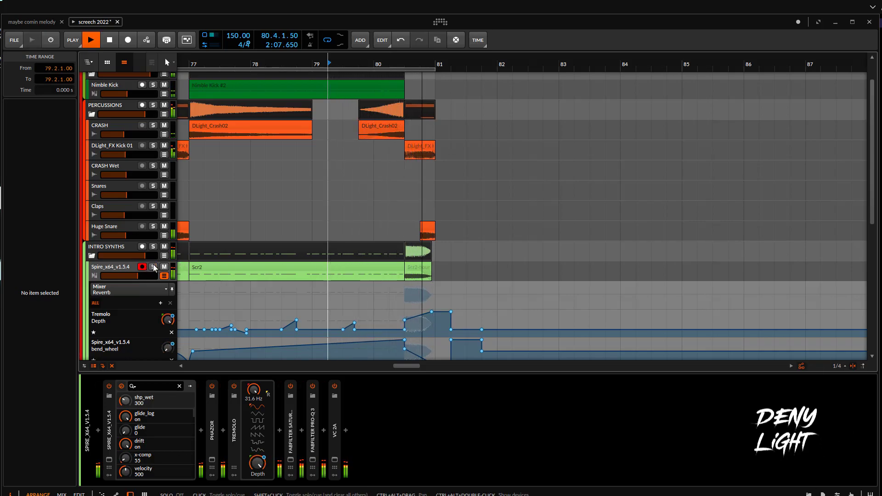
Step: Select the bounced clip at 80.3 on the Spire track and play the arrangement from there
key(space)
click(418, 268)
key(space)
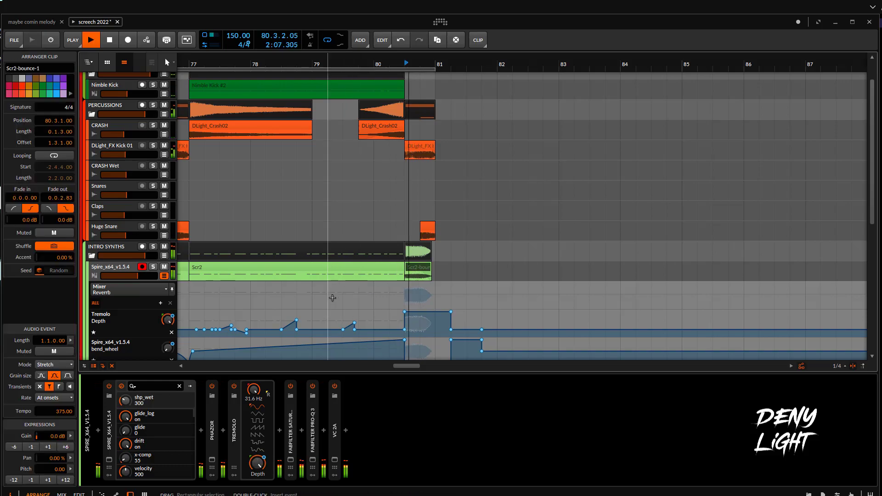
scroll(428, 274, down, 1)
scroll(430, 275, up, 5)
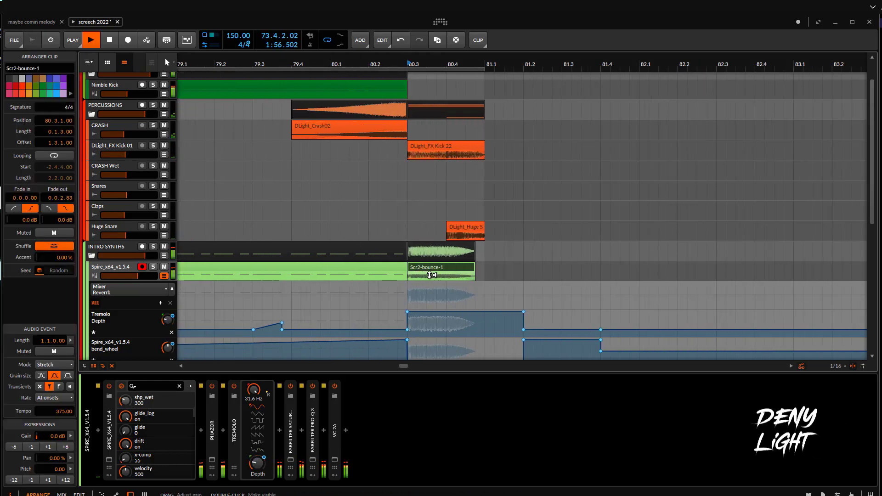
Step: Stop playback and move the bounced screech clip to 81.2 on the Spire track
scroll(429, 275, down, 3)
key(space)
mouse_move(427, 268)
mouse_down()
mouse_move(482, 270)
mouse_move(439, 263)
mouse_up()
scroll(459, 274, up, 6)
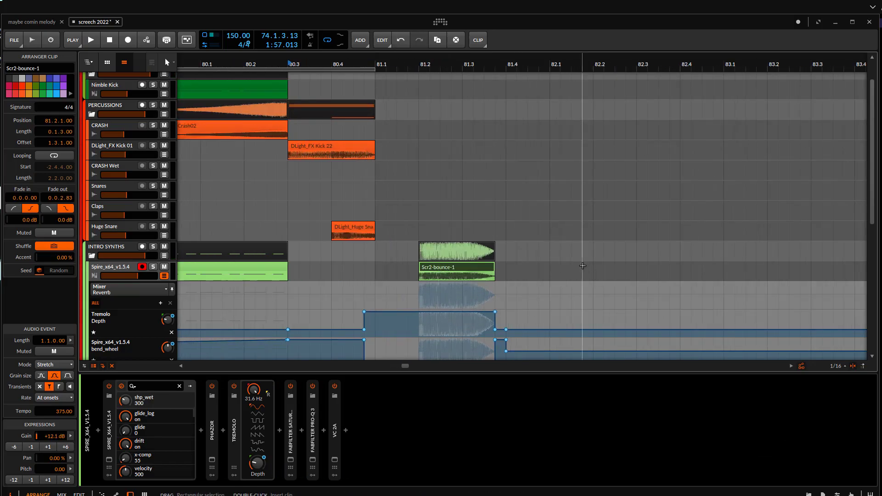
scroll(455, 271, down, 4)
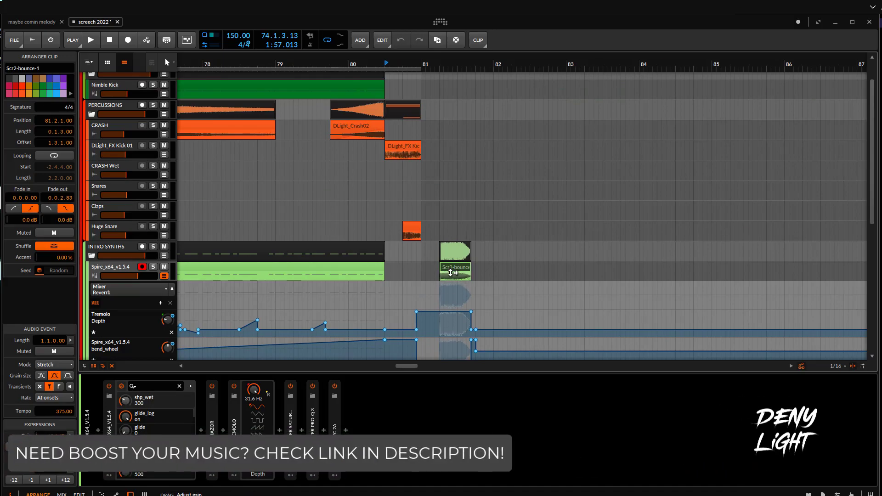
Step: Audition the moved bounce clip from 81.2
click(479, 262)
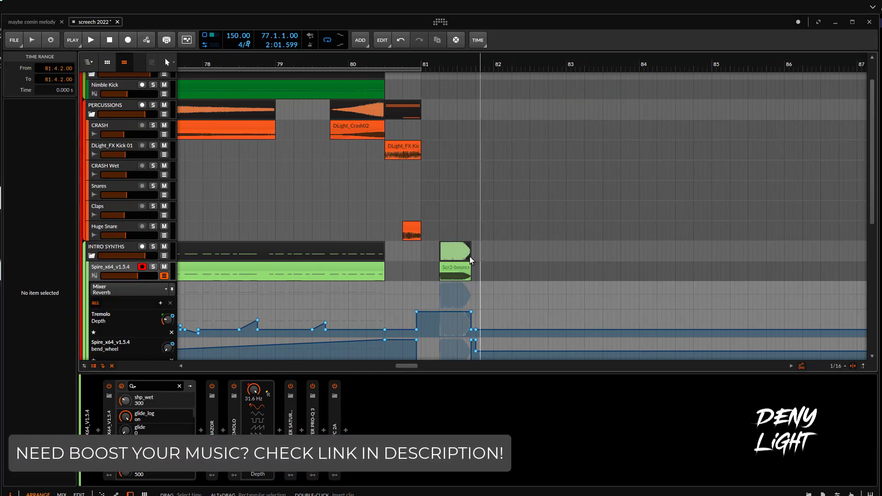
scroll(457, 263, up, 3)
click(458, 264)
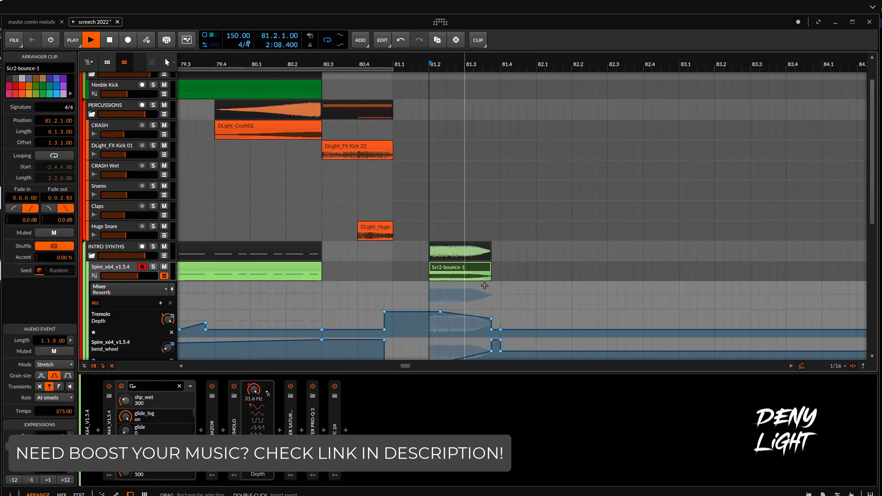
key(space)
key(space)
key(space)
key(space)
Step: Trim the bounce clip at 81.2 to a length of 0.0.2.00 and duplicate it twice in a row, auditioning the stutter
drag(490, 264, 447, 270)
key(ctrl+d)
key(space)
key(space)
key(ctrl+d)
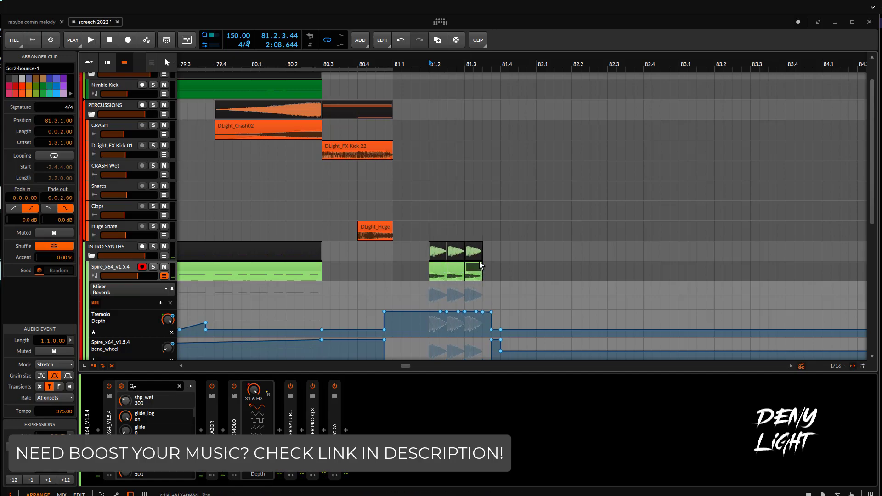
Step: Extend the third stutter clip at 81.3 to a length of 0.2.0.00 and play the result from 81.2
drag(483, 266, 534, 265)
key(space)
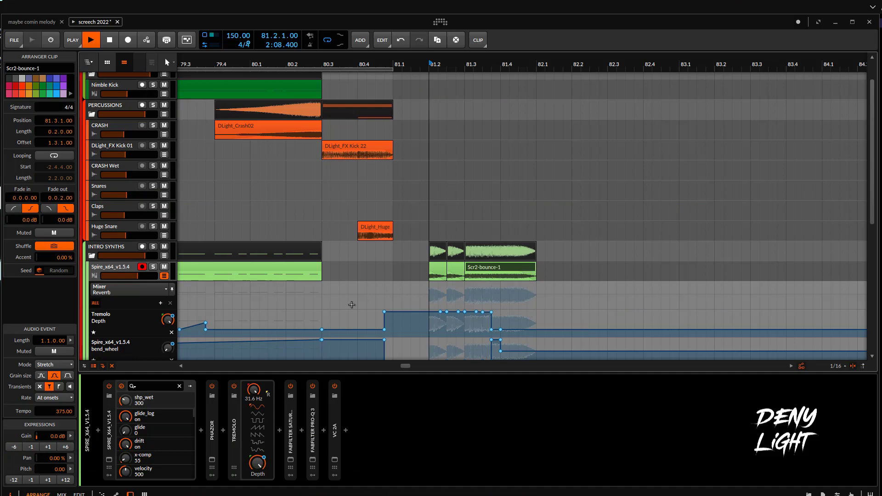
key(space)
drag(346, 307, 431, 255)
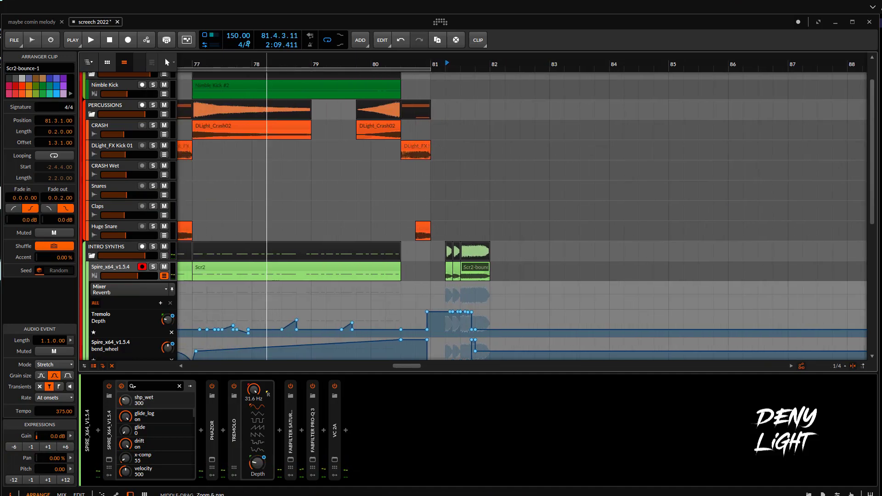
drag(265, 285, 390, 258)
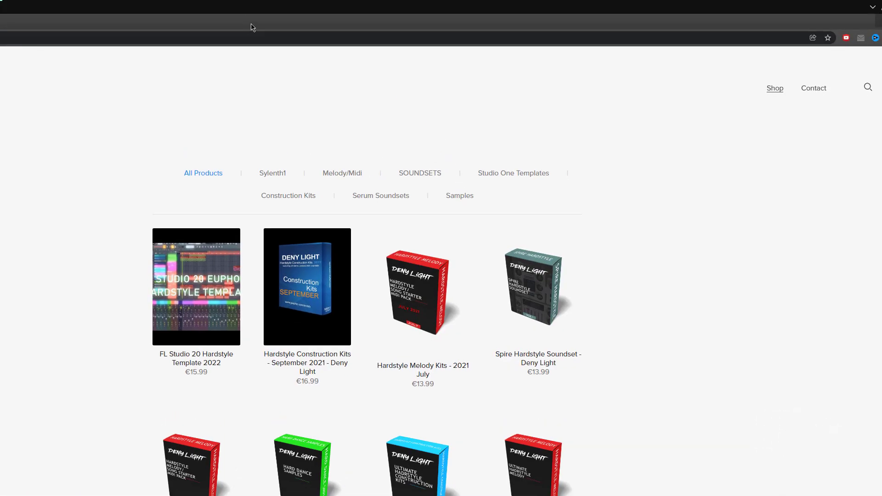
Step: Switch to the browser and look through the first two pages of the Payhip shop's product listing, ending on page 1
scroll(663, 207, down, 3)
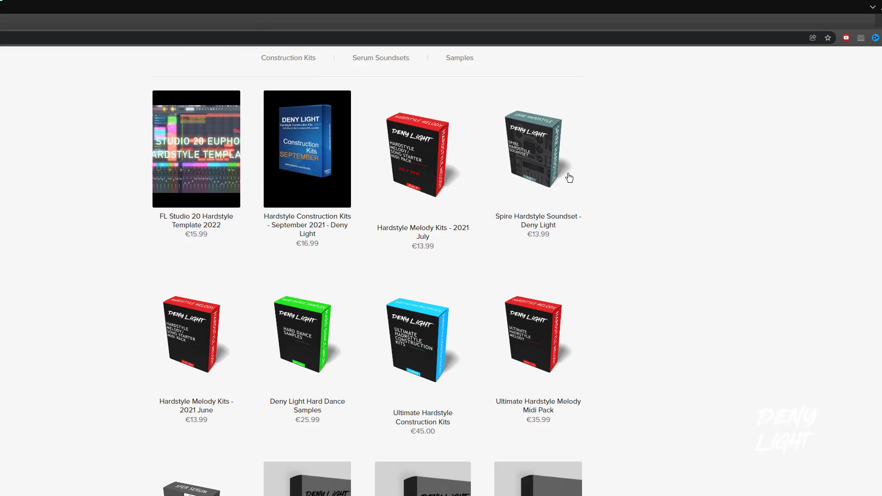
scroll(466, 172, down, 10)
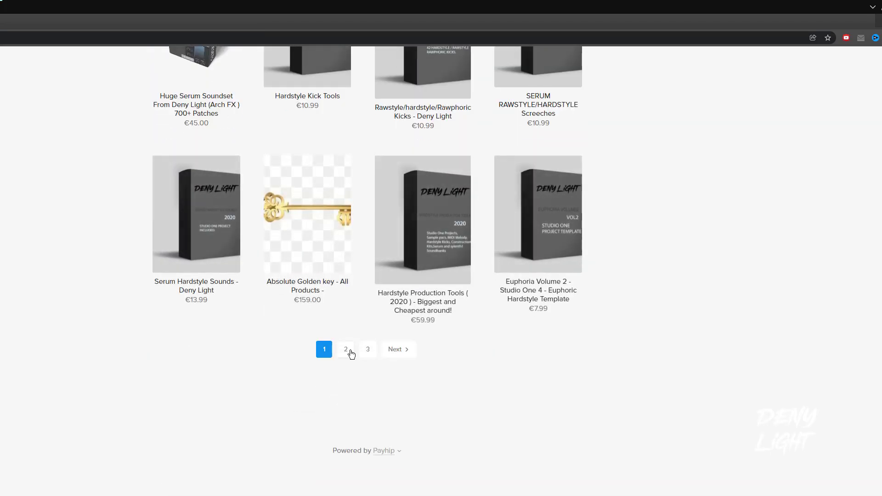
scroll(352, 352, up, 1)
click(365, 363)
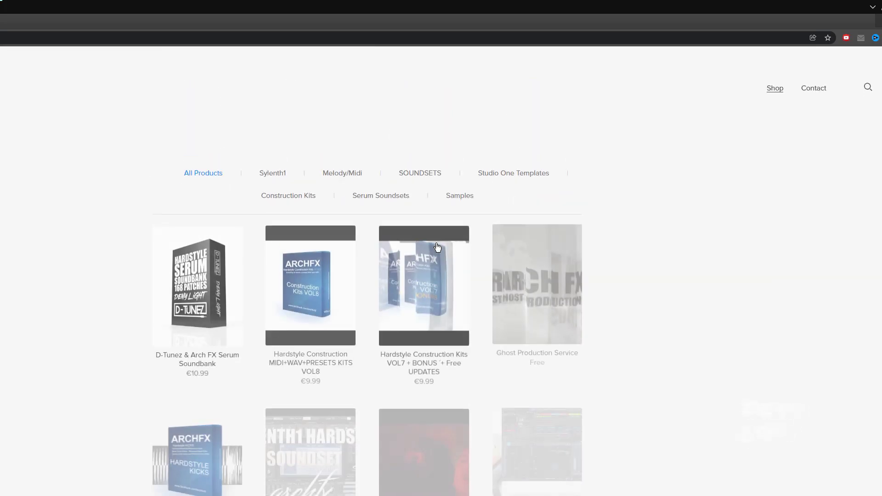
scroll(584, 209, down, 14)
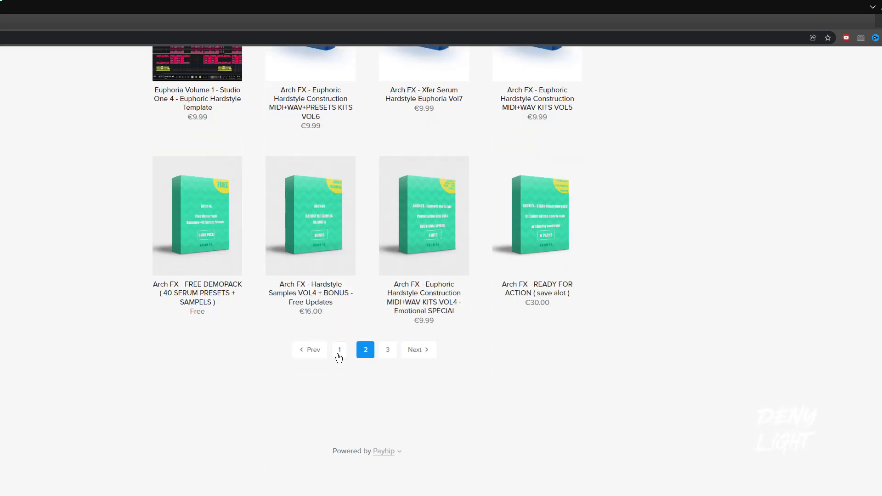
click(341, 352)
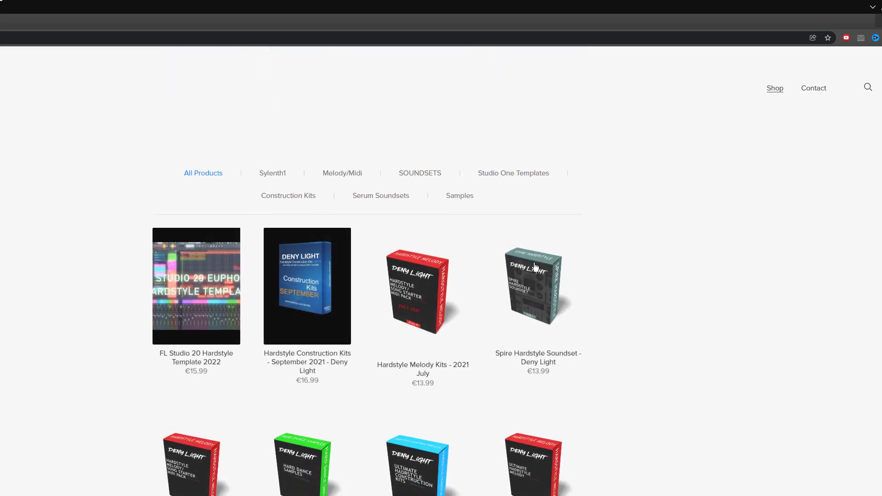
scroll(654, 274, down, 7)
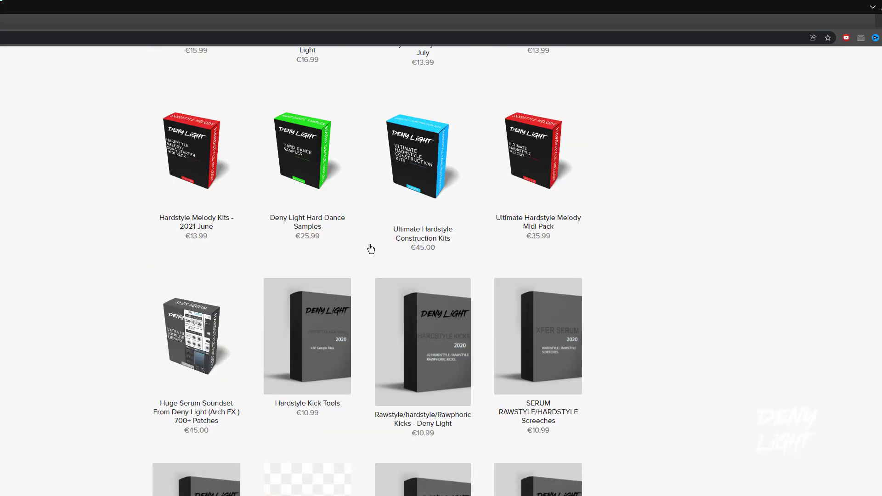
right_click(468, 244)
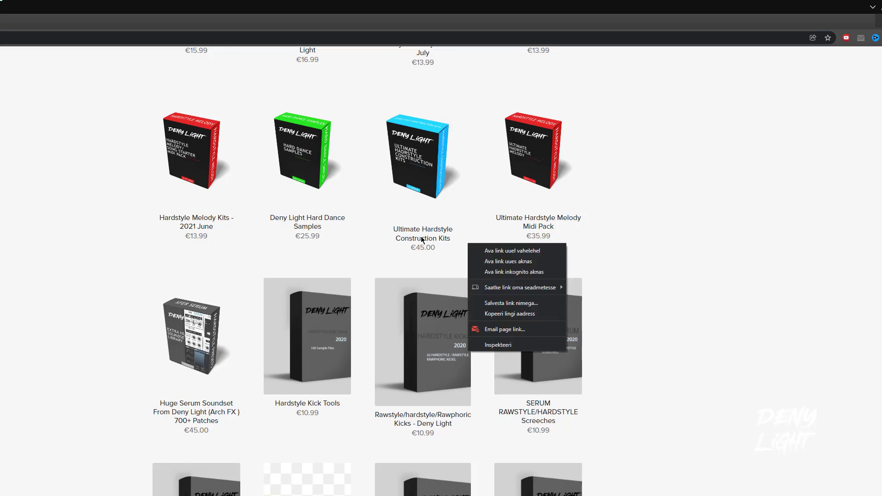
click(666, 224)
scroll(497, 256, down, 7)
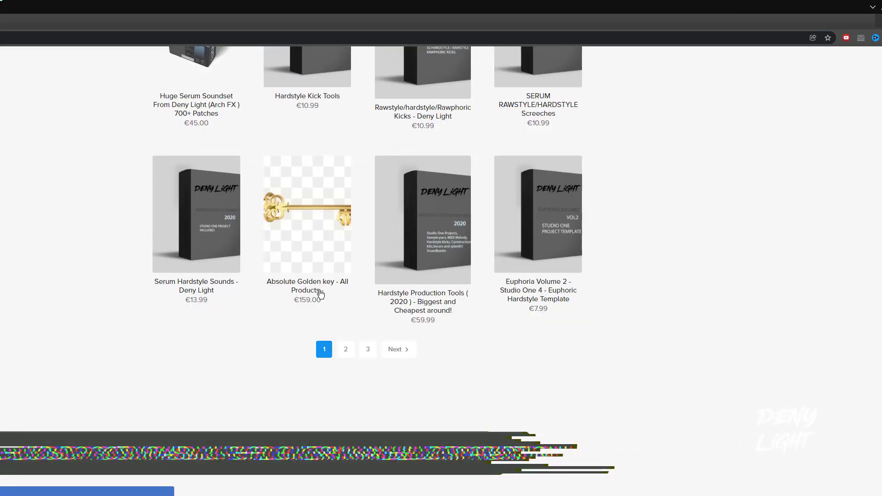
Step: Open the Absolute Golden key - All Products page and review its price, its savings text and the related products
click(320, 295)
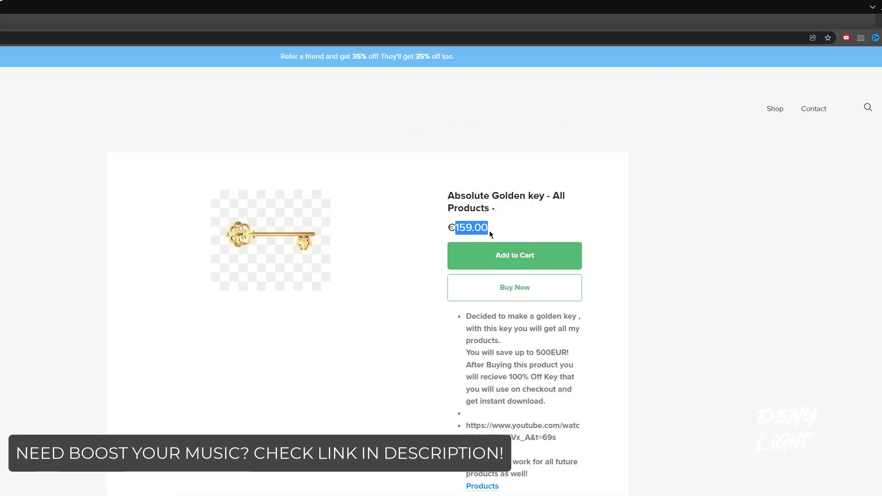
click(464, 229)
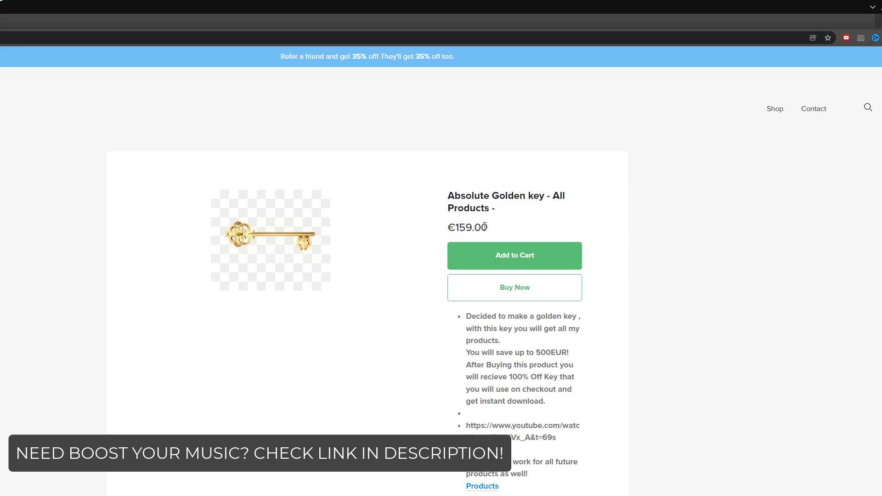
drag(449, 193, 562, 206)
right_click(570, 207)
click(528, 199)
scroll(586, 322, down, 1)
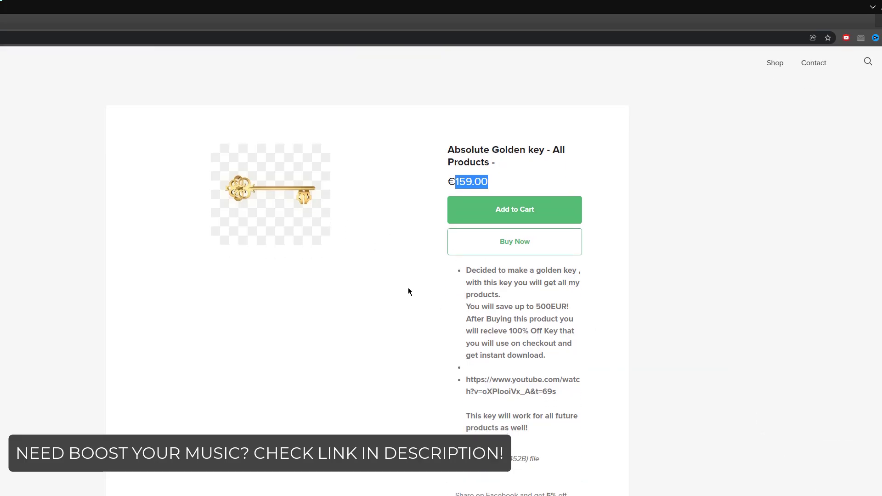
drag(496, 307, 569, 311)
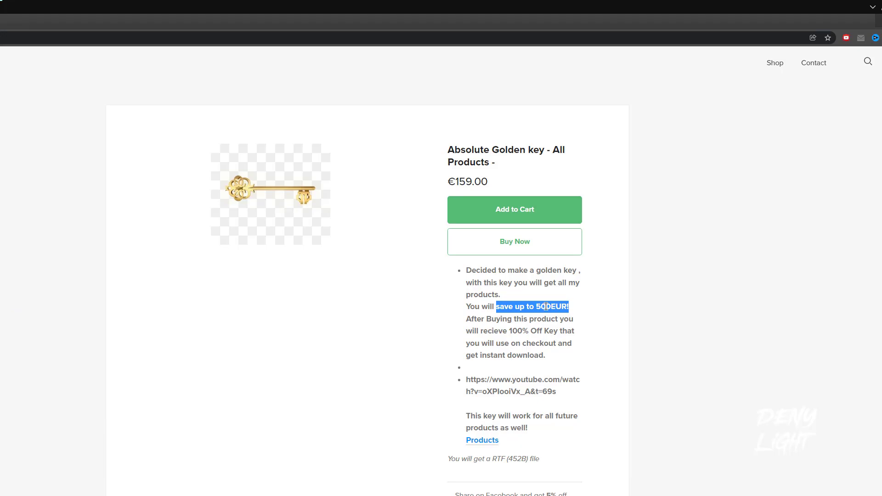
scroll(546, 307, down, 8)
scroll(264, 278, up, 2)
scroll(265, 278, down, 3)
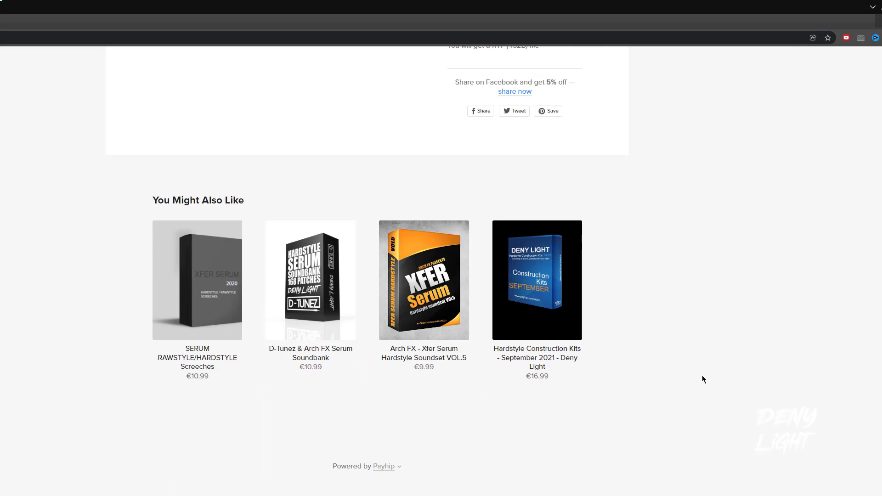
Step: Review the D-Tunez & Arch FX Serum Soundbank page from its description to the related products
scroll(537, 355, down, 4)
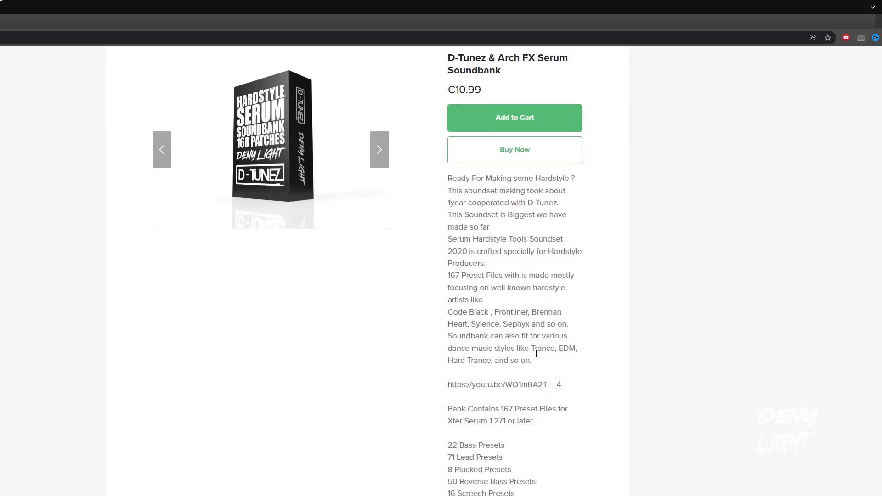
scroll(536, 357, up, 4)
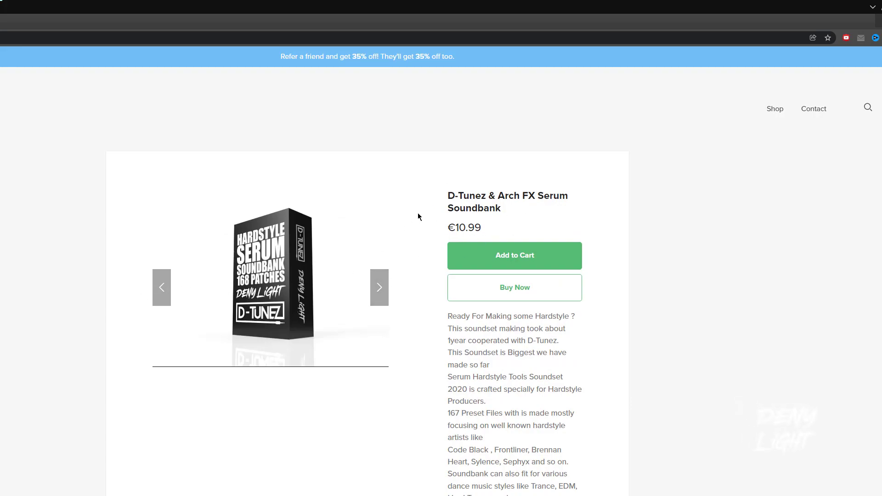
scroll(448, 285, down, 15)
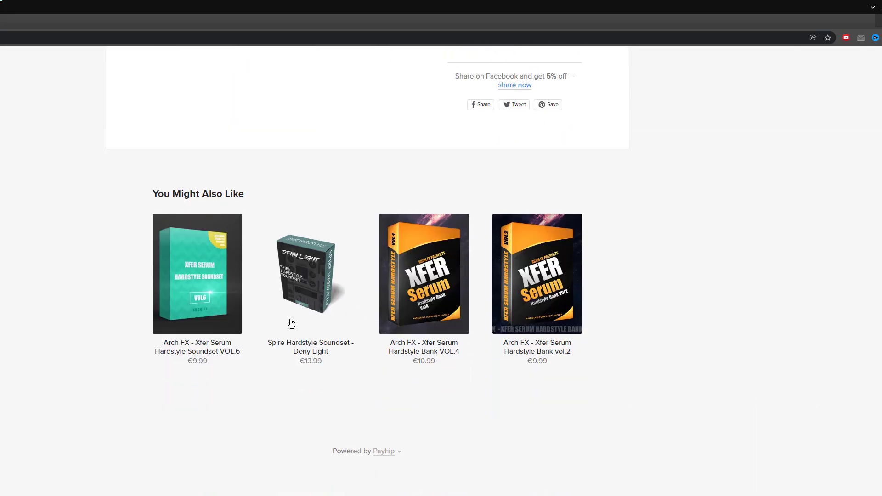
scroll(303, 325, up, 15)
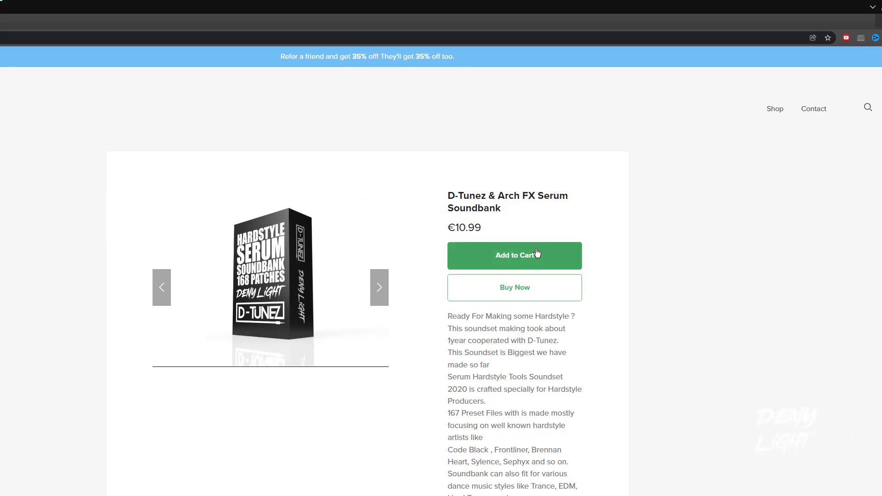
Step: Restore the browser to a smaller floating window and reposition it over the Bitwig arrangement
double_click(66, 17)
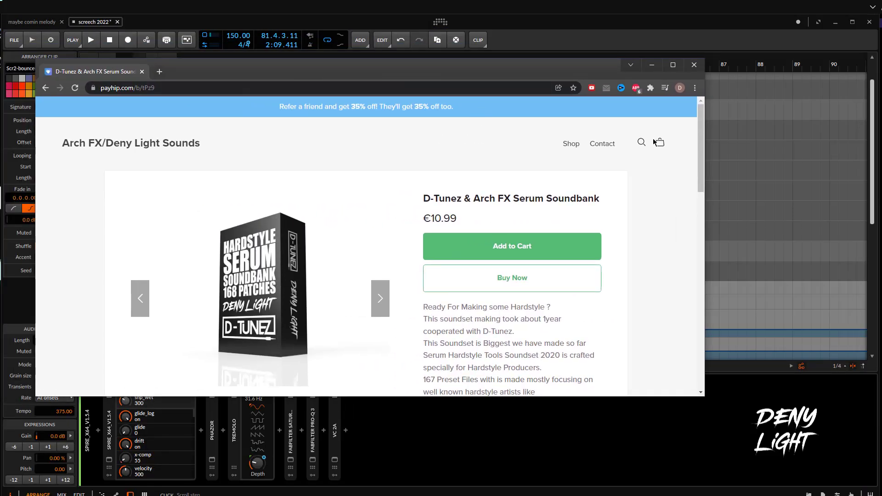
click(881, 7)
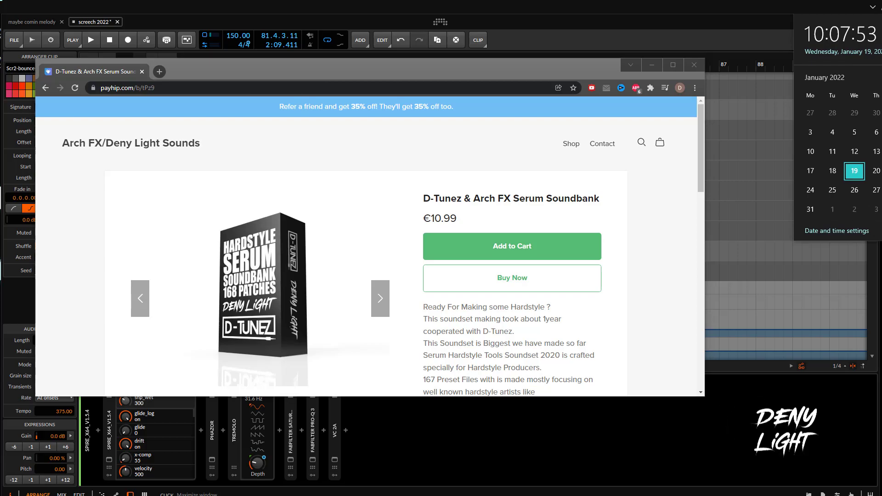
scroll(804, 198, down, 1)
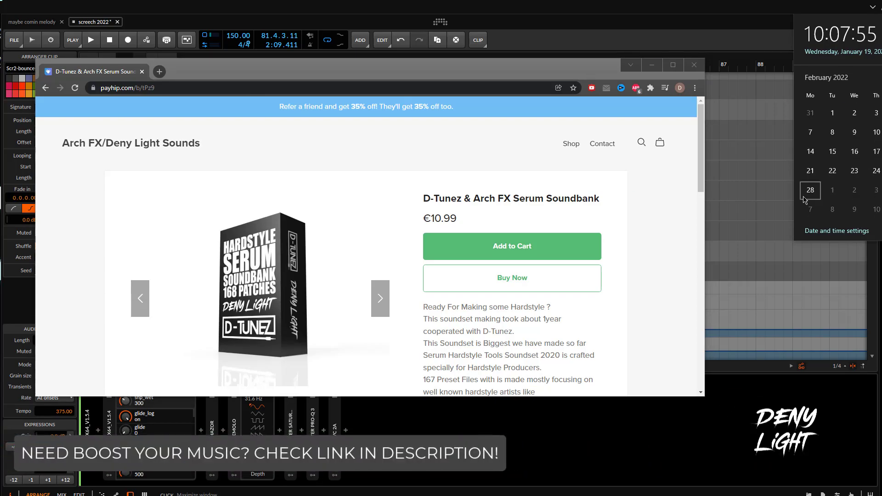
drag(525, 68, 552, 62)
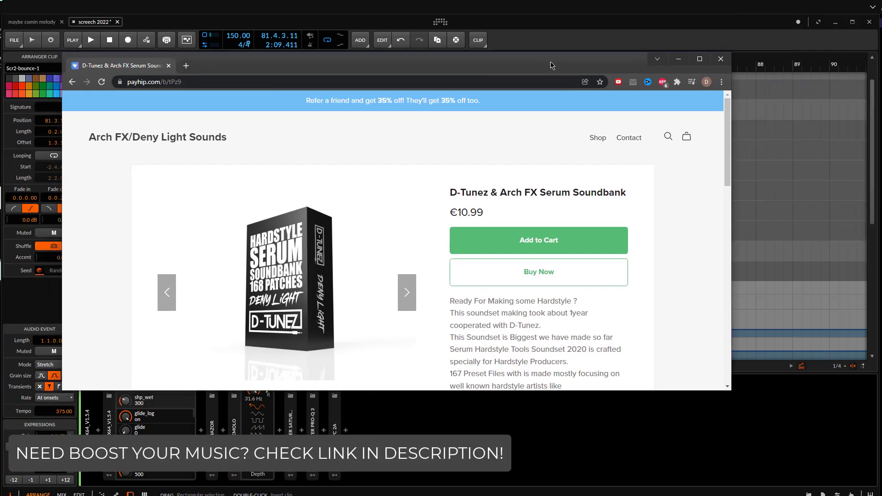